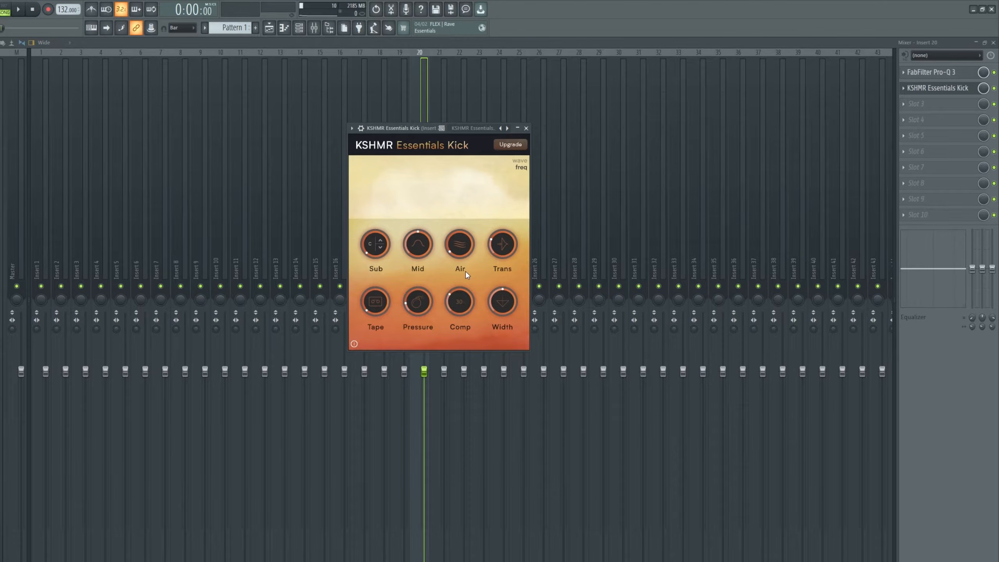
Step: Compare the kick with KSHMR Essentials Kick bypassed and enabled, and inspect the cut bands of the Pro-Q 3 after it
{"action": "left_click", "coordinate": [502, 143]}
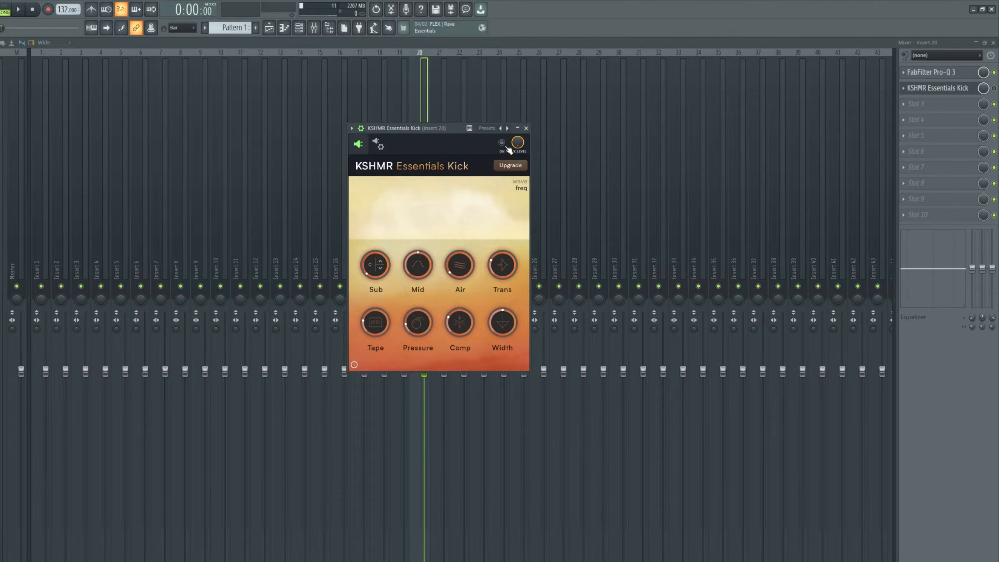
{"action": "left_click", "coordinate": [507, 147]}
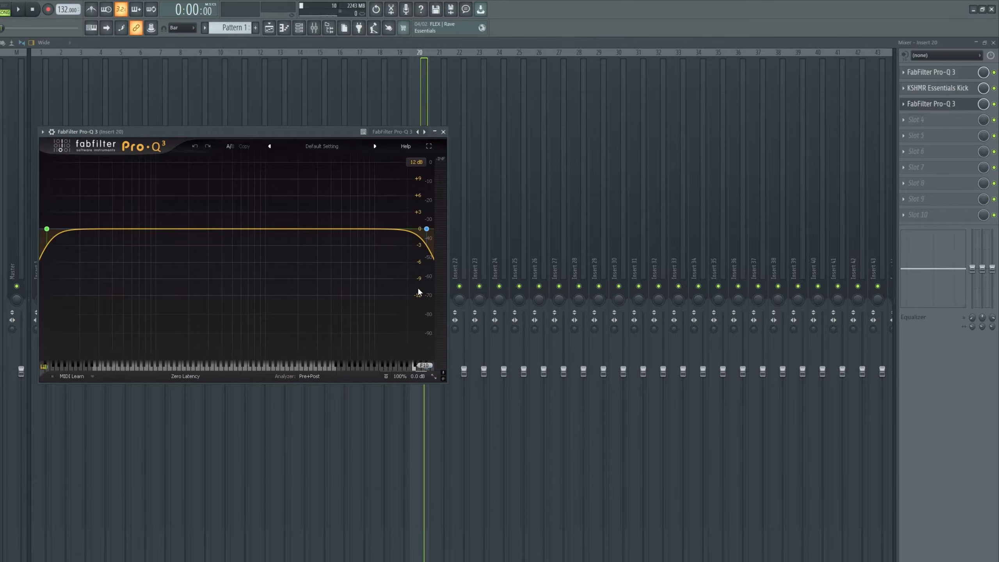
{"action": "mouse_move", "coordinate": [426, 236]}
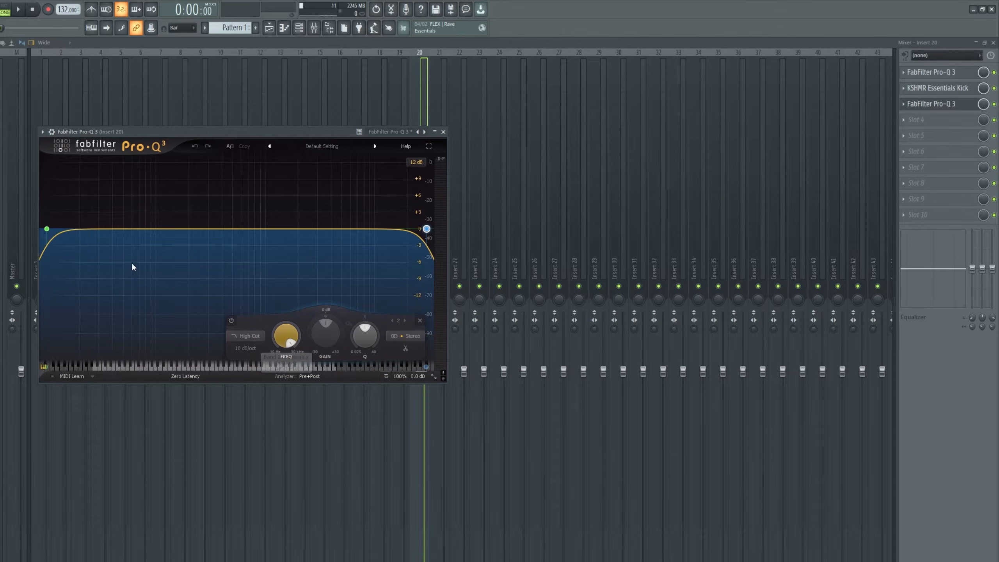
{"action": "left_click_drag", "start_coordinate": [55, 230], "coordinate": [187, 226]}
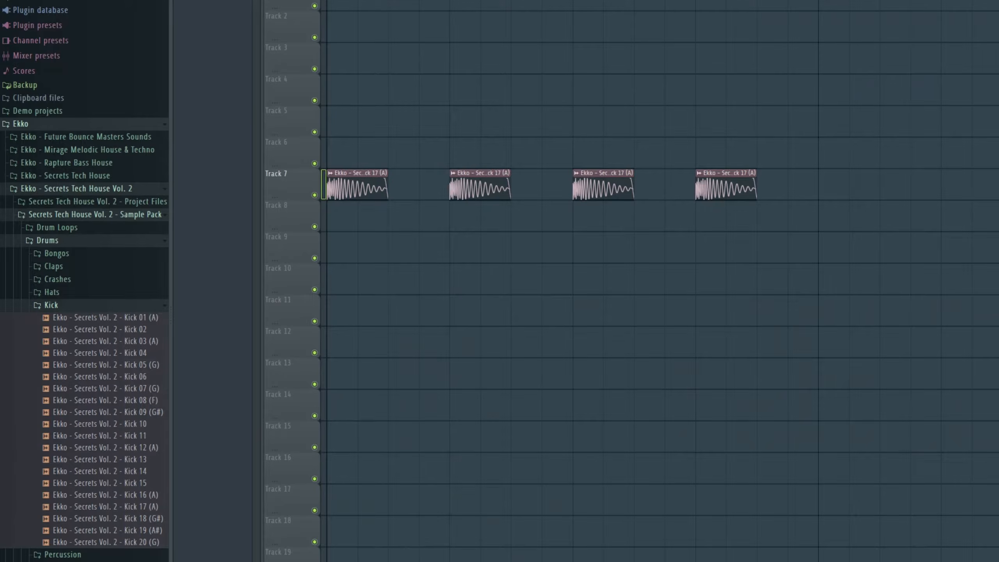
Step: Layer Clap 06 on Track 8 and Clap 11 on Track 9, both aligned with the second kick
{"action": "left_click", "coordinate": [130, 309]}
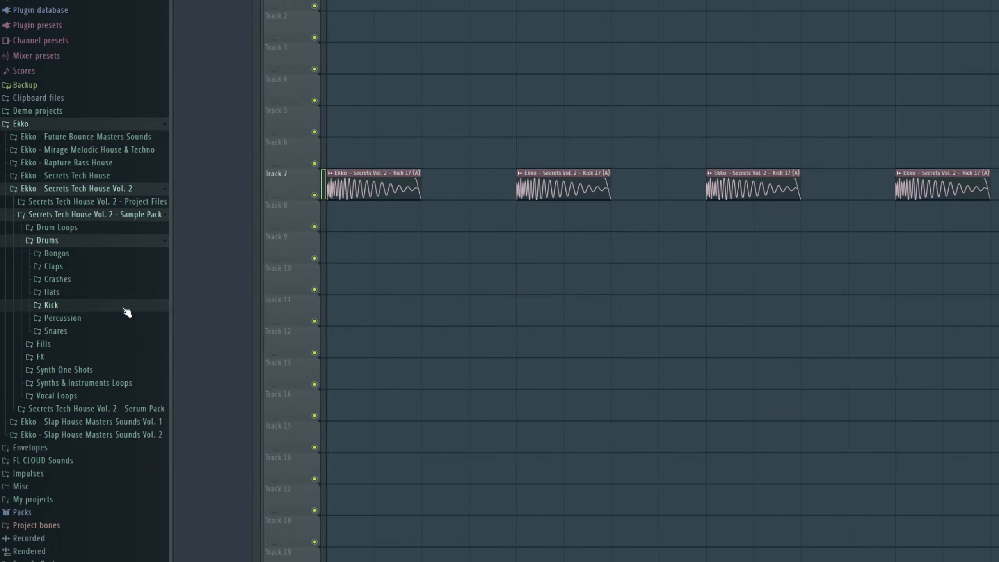
{"action": "left_click", "coordinate": [112, 268]}
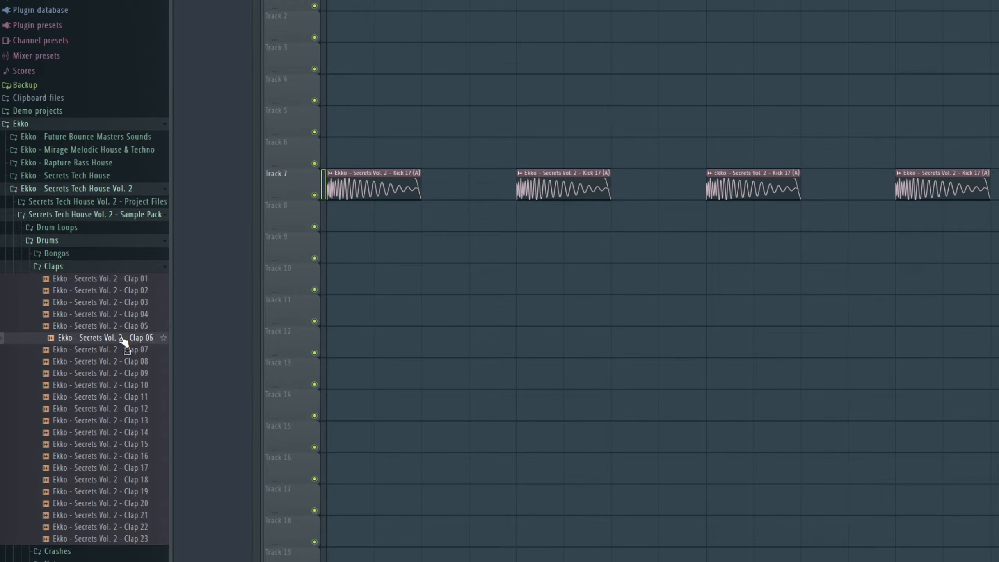
{"action": "left_click_drag", "start_coordinate": [137, 345], "coordinate": [518, 223]}
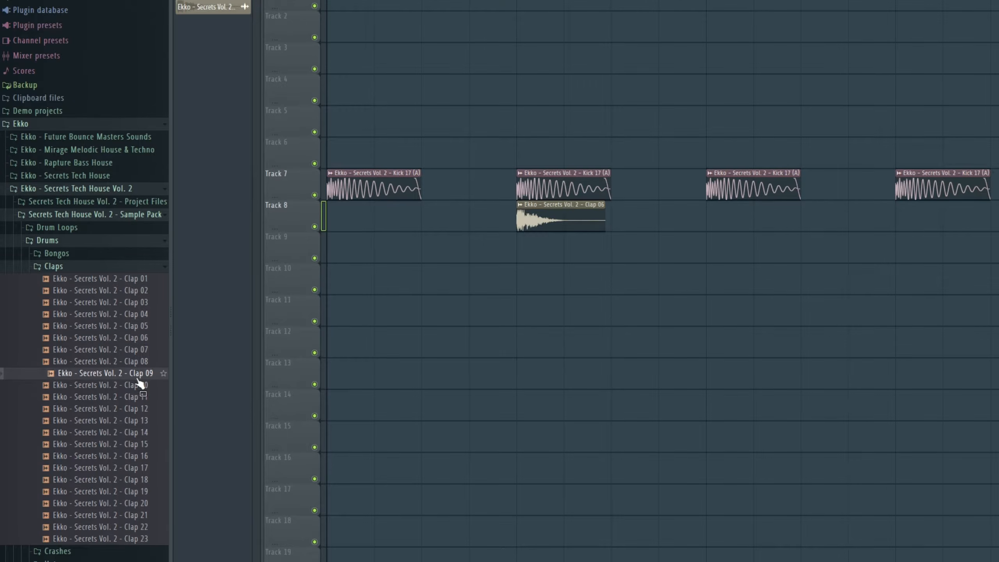
{"action": "left_click_drag", "start_coordinate": [132, 399], "coordinate": [531, 251]}
Step: Adjust the channel settings of the Clap 11 and Clap 06 audio clips
{"action": "double_click", "coordinate": [531, 244]}
{"action": "key", "text": "Escape"}
{"action": "mouse_move", "coordinate": [513, 122]}
{"action": "left_mouse_down"}
{"action": "mouse_move", "coordinate": [513, 134]}
{"action": "mouse_move", "coordinate": [499, 120]}
{"action": "left_mouse_up"}
{"action": "double_click", "coordinate": [553, 207]}
{"action": "key", "text": "Escape"}
Step: Layer Open Hat 03 on Track 10 and Open Hat 02 on Track 11, halfway between the first two kicks
{"action": "left_click", "coordinate": [53, 266]}
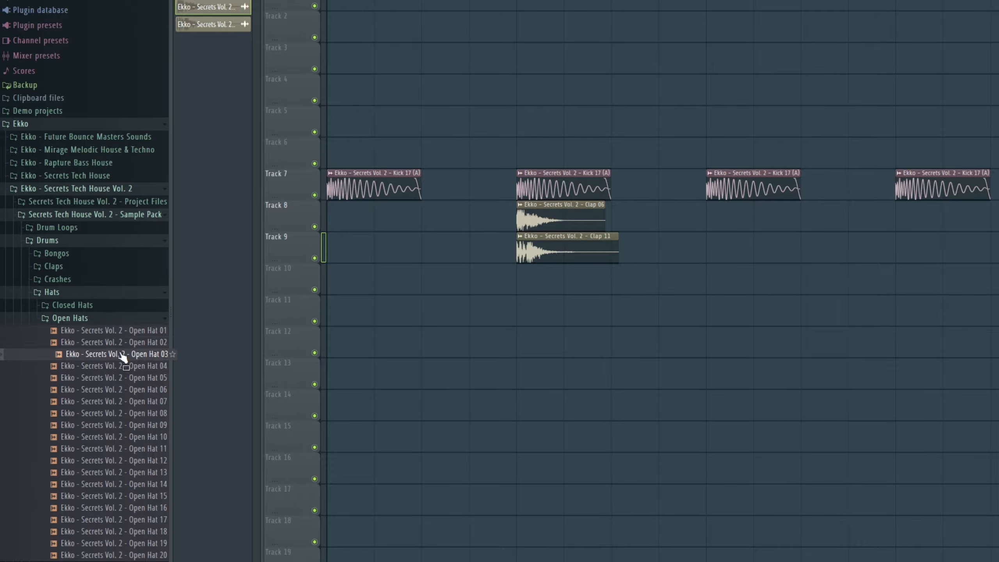
{"action": "left_click_drag", "start_coordinate": [407, 302], "coordinate": [441, 278]}
{"action": "left_click_drag", "start_coordinate": [146, 344], "coordinate": [452, 311]}
Step: Adjust the panning of the Open Hat 03 clip, open the Open Hat 02 clip's settings and play the drums
{"action": "double_click", "coordinate": [469, 281]}
{"action": "left_click_drag", "start_coordinate": [393, 76], "coordinate": [394, 83]}
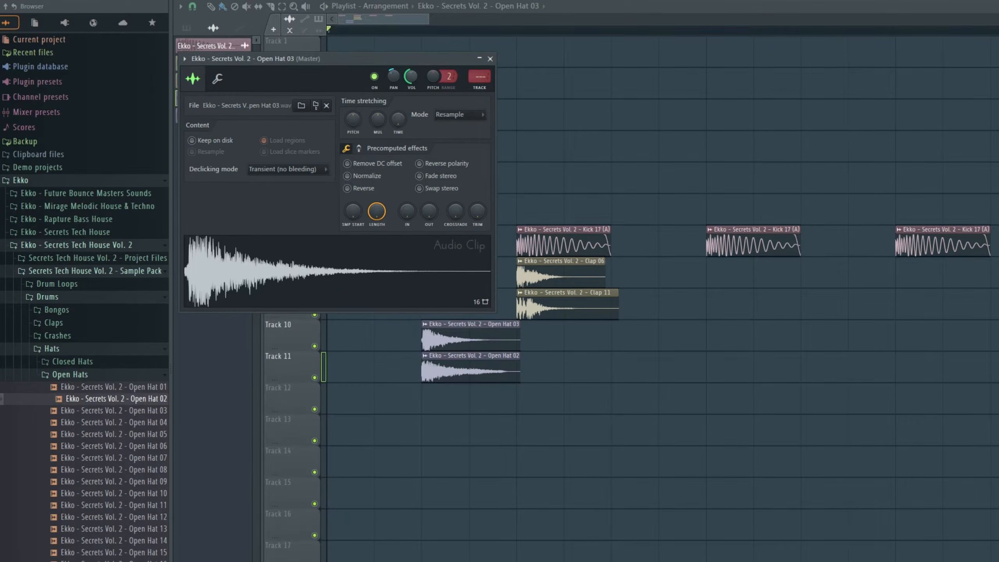
{"action": "key", "text": "Escape"}
{"action": "double_click", "coordinate": [464, 356]}
{"action": "key", "text": "space"}
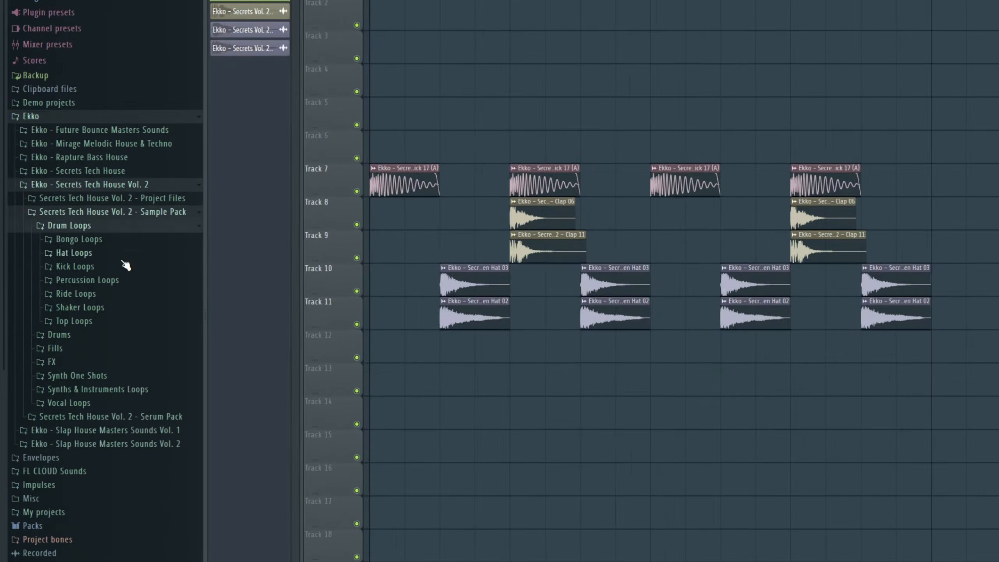
Step: Audition the Top Loops samples, place Top Loop 13 on Track 12 at the first kick and play it
{"action": "left_click", "coordinate": [106, 321]}
{"action": "left_click", "coordinate": [116, 351]}
{"action": "scroll", "coordinate": [115, 354], "scroll_direction": "down", "scroll_amount": 4}
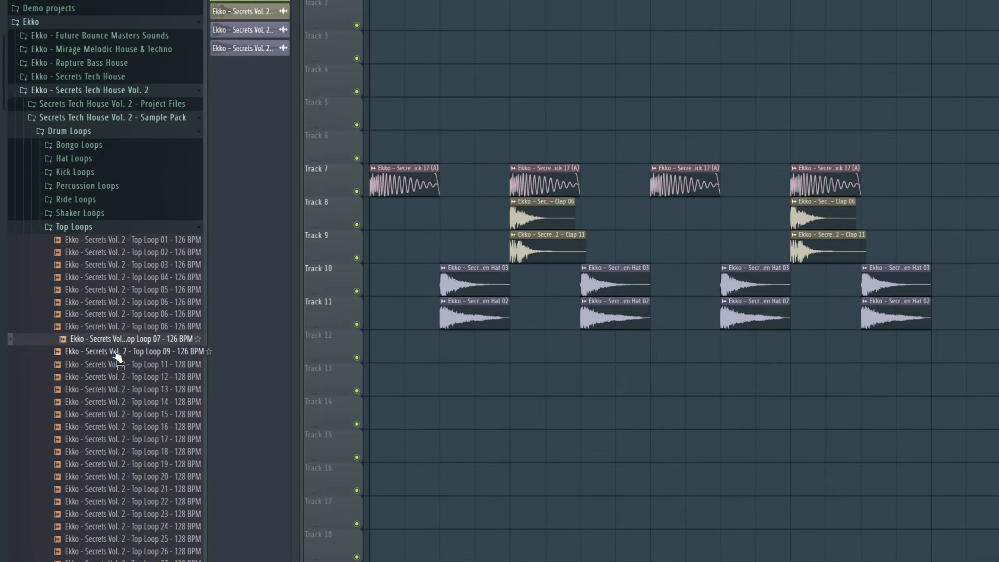
{"action": "left_click", "coordinate": [144, 273]}
{"action": "left_click_drag", "start_coordinate": [263, 313], "coordinate": [382, 354]}
{"action": "key", "text": "space"}
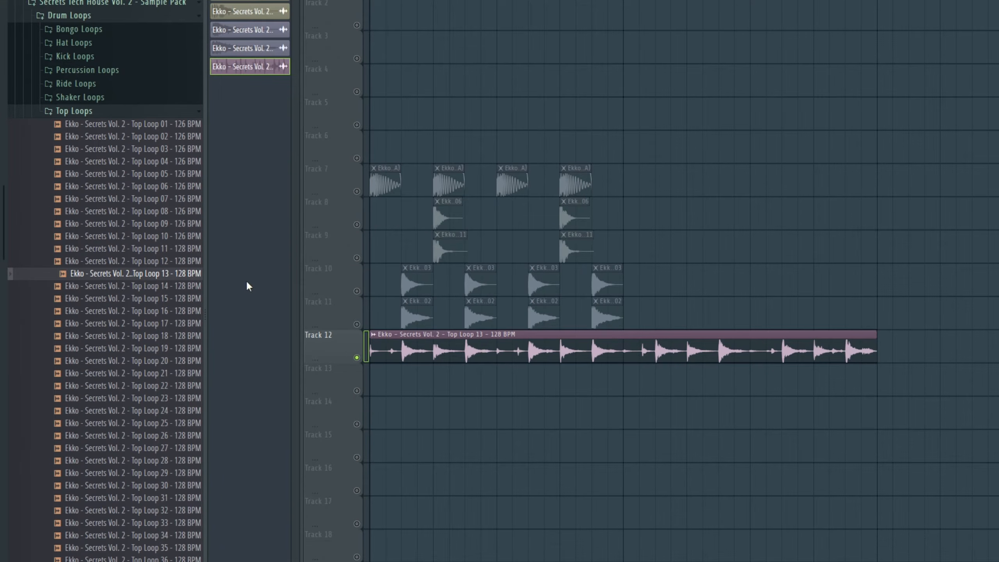
Step: Place Top Loop 11 on Track 13 at the first kick, open its clip settings and play it
{"action": "left_click", "coordinate": [168, 252]}
{"action": "left_click_drag", "start_coordinate": [357, 371], "coordinate": [382, 384]}
{"action": "double_click", "coordinate": [436, 382]}
{"action": "key", "text": "space"}
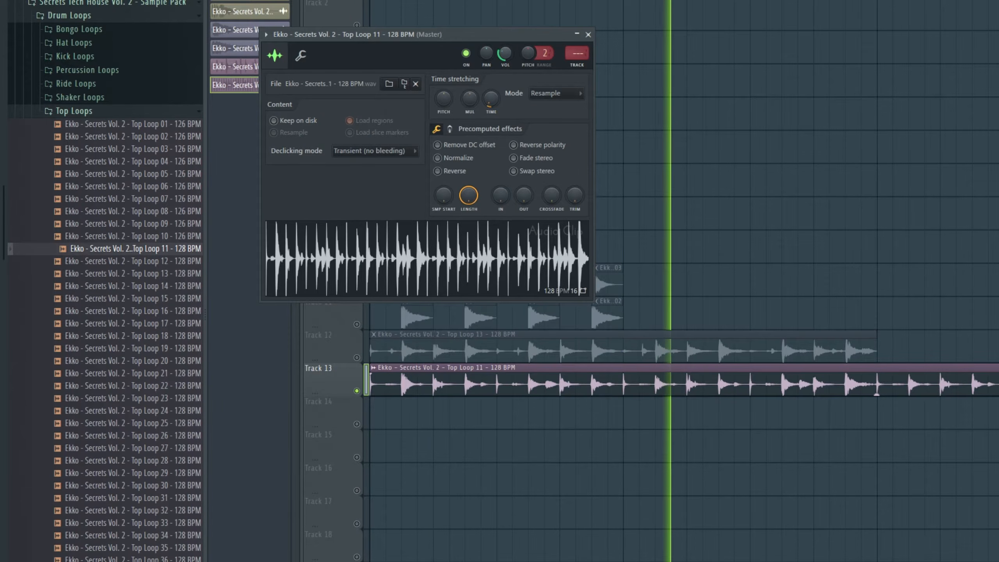
Step: Place Shaker Loop 02 on Track 14 below the top loops, open its clip settings and play it
{"action": "left_click_drag", "start_coordinate": [133, 211], "coordinate": [472, 416]}
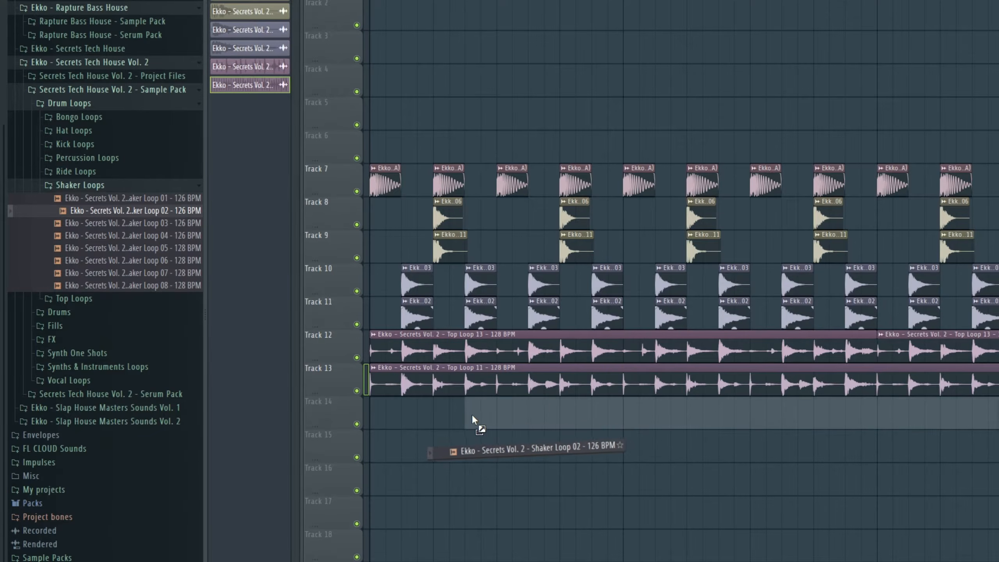
{"action": "double_click", "coordinate": [471, 416]}
{"action": "key", "text": "space"}
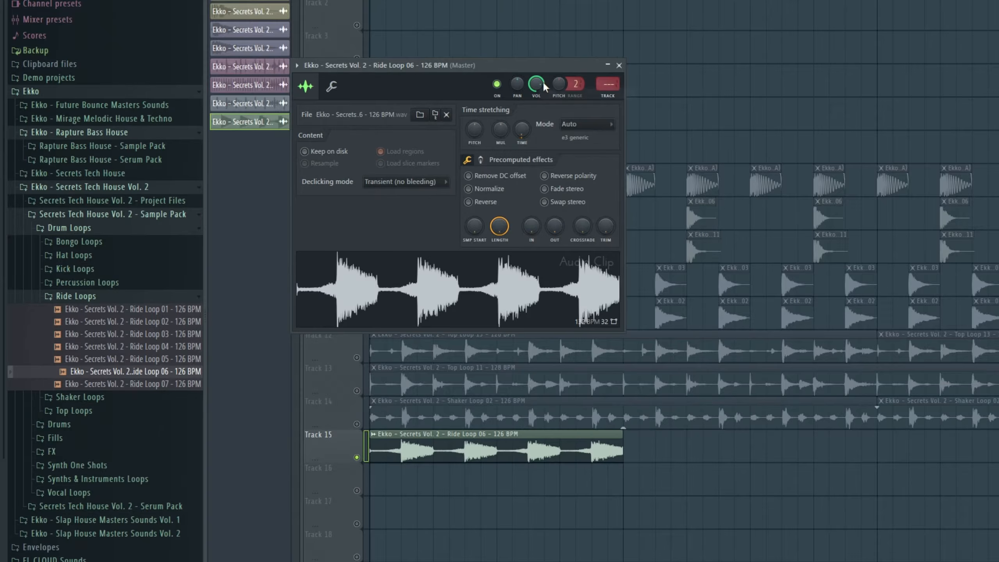
Step: Lower the volume of the Ride Loop 06 clip on Track 15 while listening to it
{"action": "key", "text": "space"}
{"action": "left_click_drag", "start_coordinate": [537, 82], "coordinate": [538, 119]}
{"action": "key", "text": "space"}
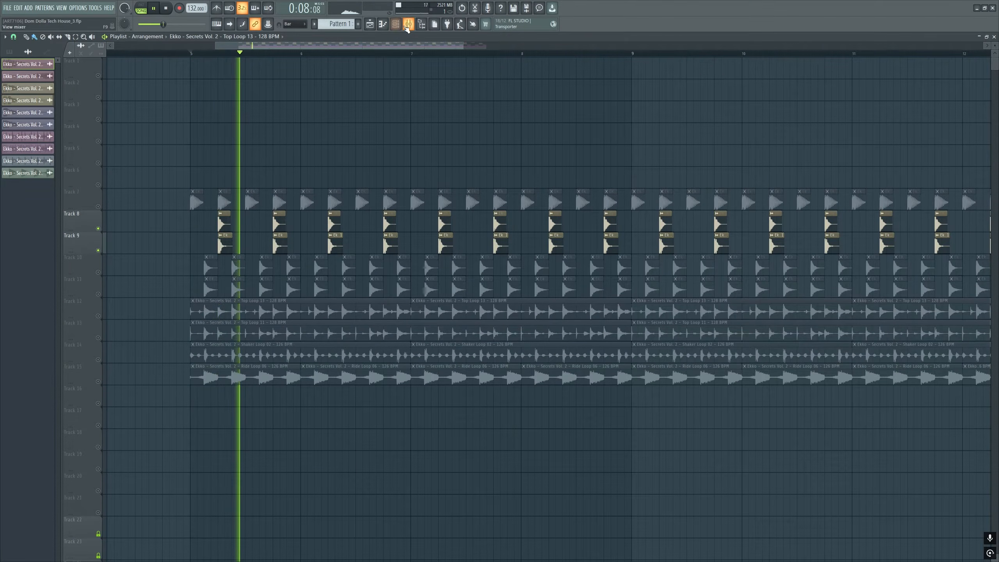
Step: Examine the clap mixer insert's effects, opening Kickstart 2 and Decapitator, and play the full drum arrangement
{"action": "key", "text": "F9"}
{"action": "left_click", "coordinate": [448, 161]}
{"action": "left_click", "coordinate": [390, 167]}
{"action": "left_click", "coordinate": [405, 165]}
{"action": "left_click", "coordinate": [425, 161]}
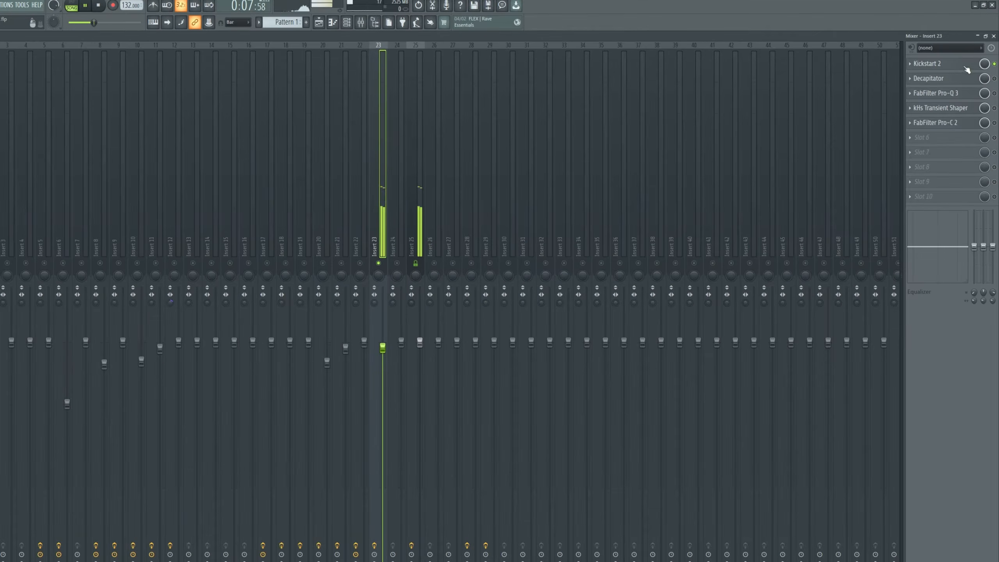
{"action": "left_click", "coordinate": [962, 68]}
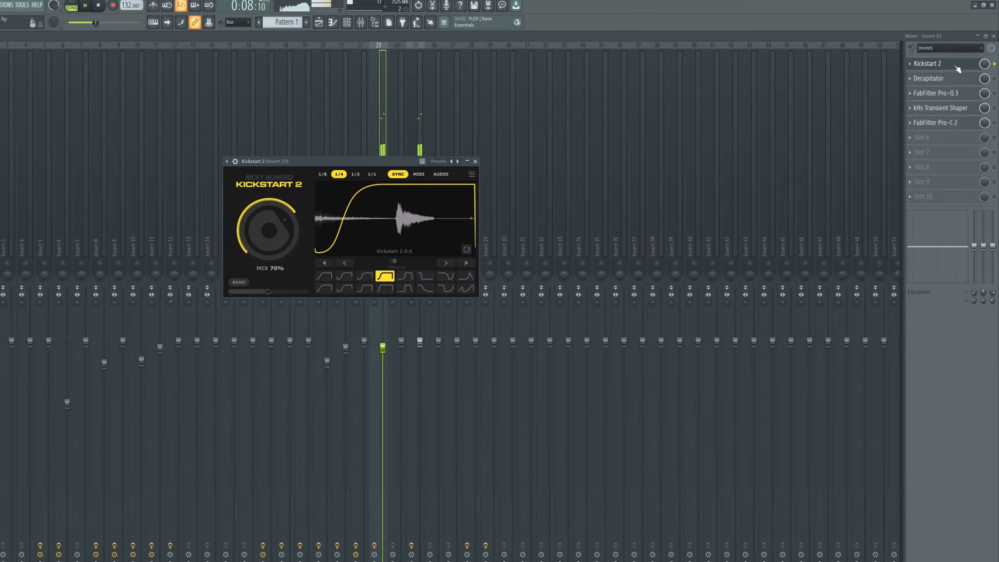
{"action": "left_click", "coordinate": [959, 81]}
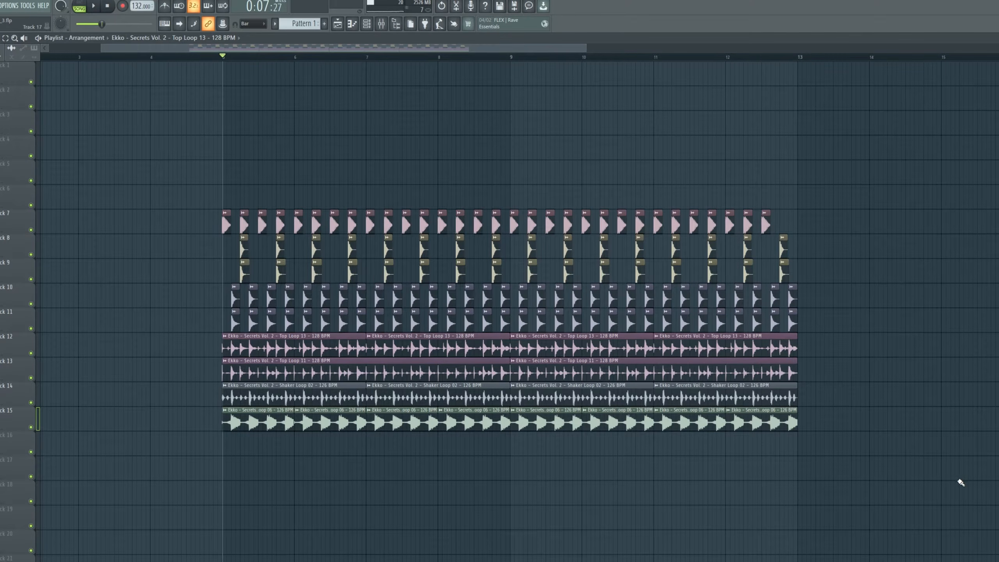
{"action": "key", "text": "space"}
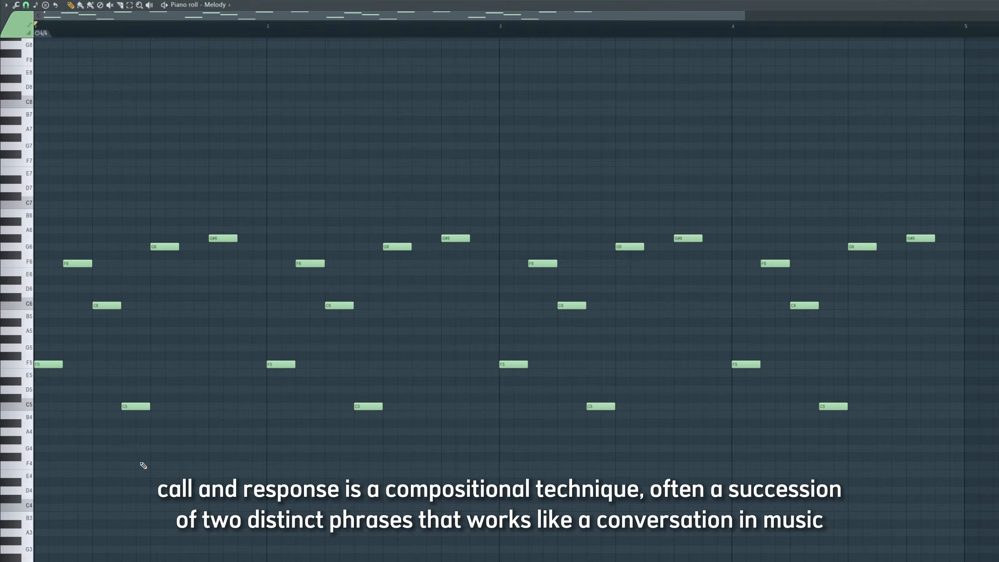
Step: Select the melody's call phrase and response phrase in turn, and delete every note except the first four
{"action": "left_click_drag", "start_coordinate": [147, 468], "coordinate": [2, 190]}
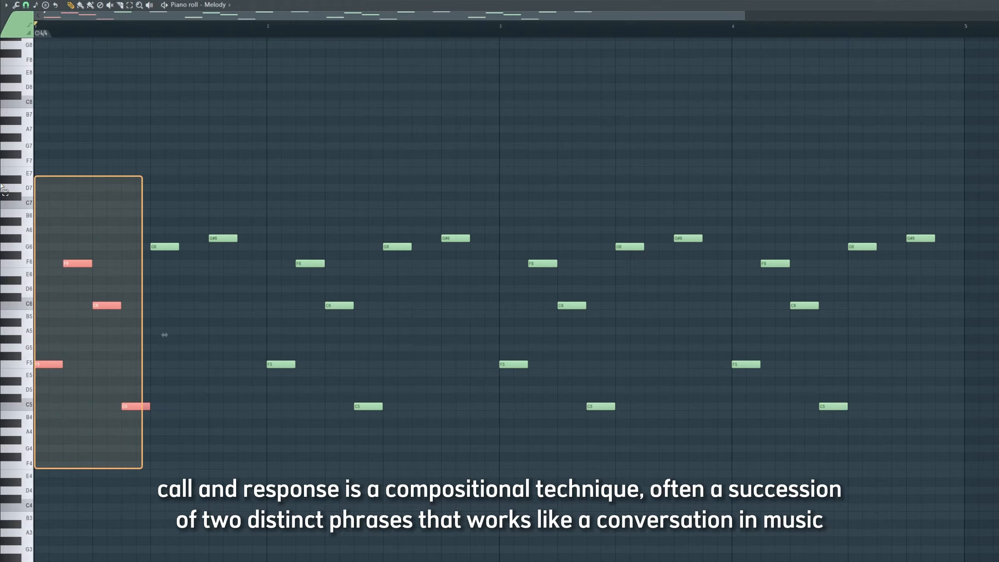
{"action": "left_click_drag", "start_coordinate": [232, 342], "coordinate": [166, 153]}
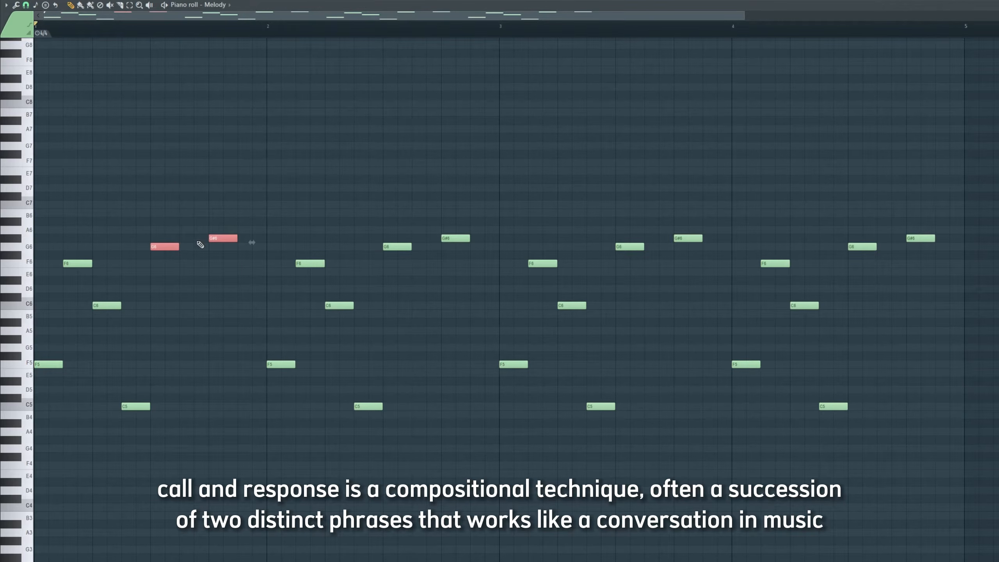
{"action": "left_click_drag", "start_coordinate": [994, 485], "coordinate": [173, 125]}
{"action": "key", "text": "Delete"}
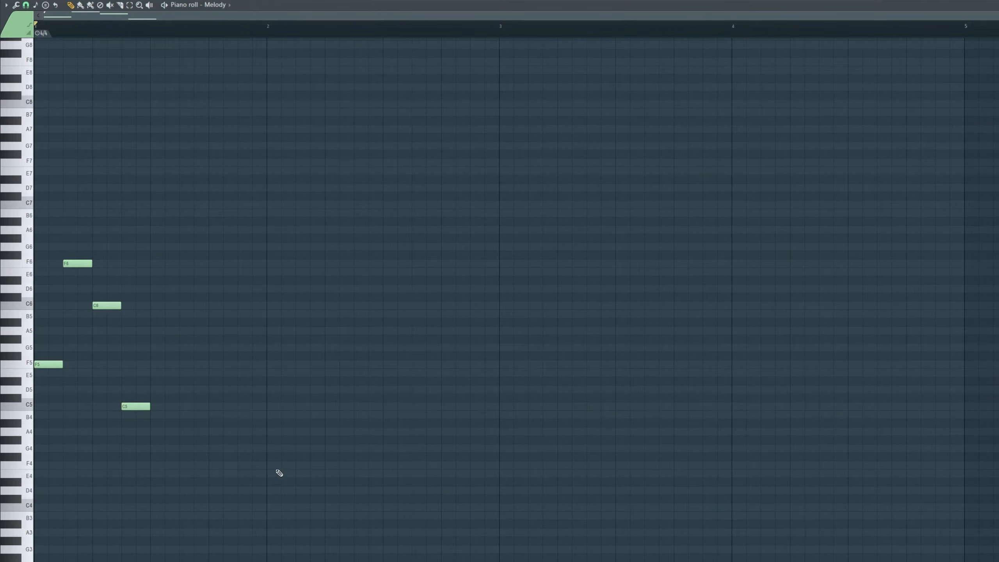
Step: Repeat the four-note call phrase every half bar to fill four bars, and play it back
{"action": "left_click_drag", "start_coordinate": [279, 473], "coordinate": [35, 167]}
{"action": "left_click_drag", "start_coordinate": [210, 366], "coordinate": [164, 361]}
{"action": "key", "text": "space"}
{"action": "left_click", "coordinate": [502, 458], "text": "ctrl"}
{"action": "left_click_drag", "start_coordinate": [434, 464], "coordinate": [15, 222]}
{"action": "key", "text": "ctrl+b"}
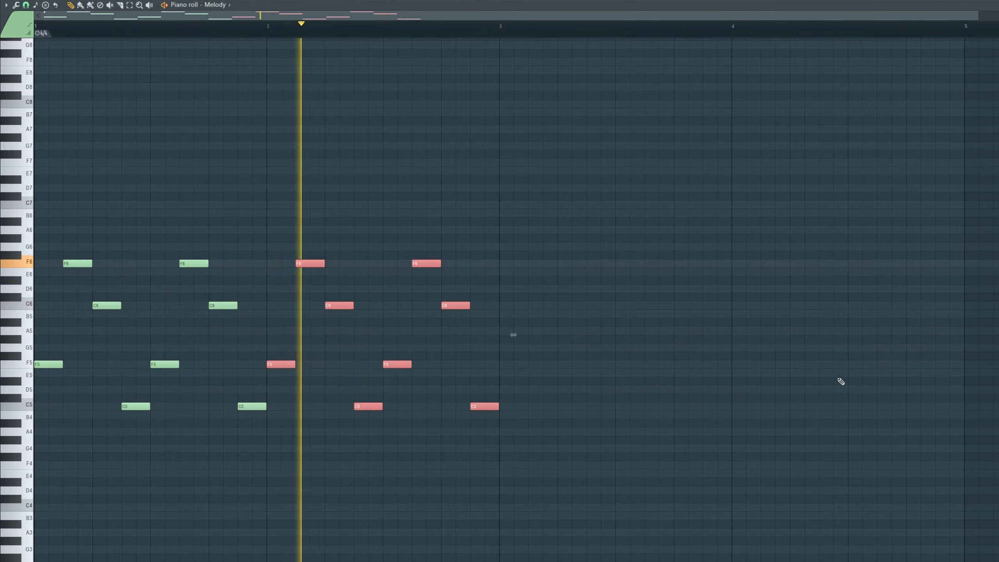
{"action": "key", "text": "ctrl+b"}
{"action": "key", "text": "ctrl+b"}
{"action": "key", "text": "ctrl+d"}
{"action": "scroll", "coordinate": [256, 410], "scroll_direction": "down", "scroll_amount": 1}
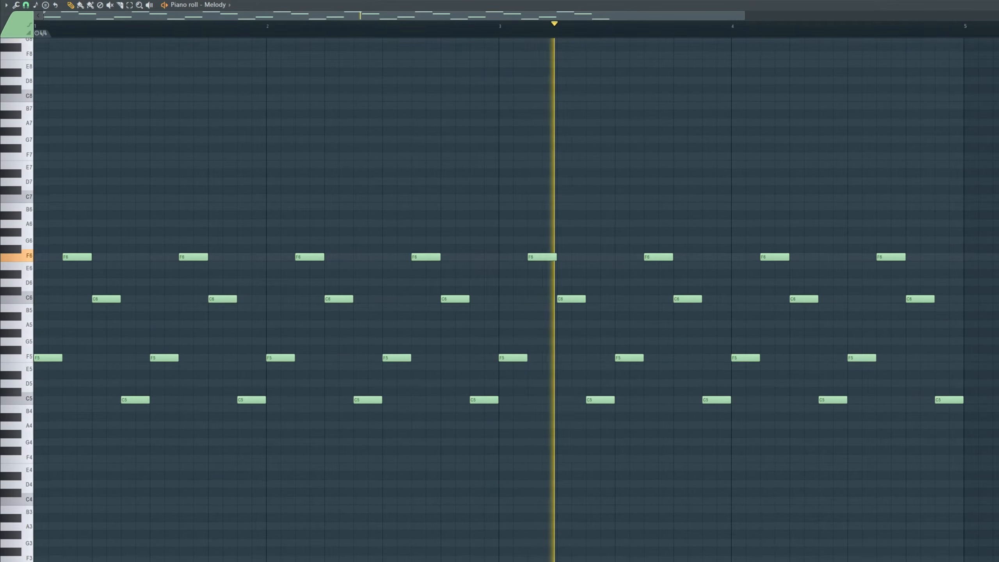
{"action": "key", "text": "space"}
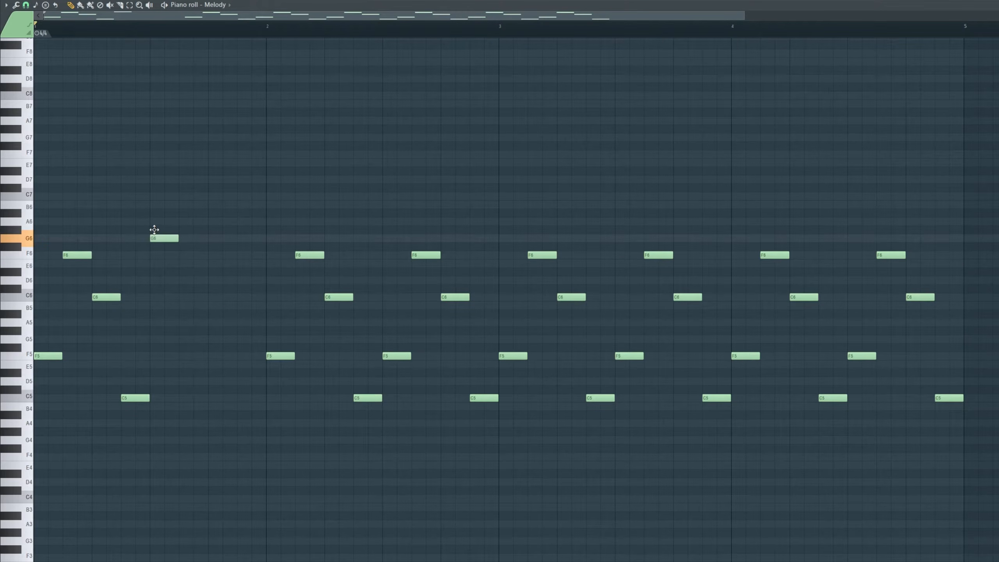
Step: Add the G#6 response note after G6 in bar 1, and delete all notes from bar 2 onwards
{"action": "left_click", "coordinate": [214, 230]}
{"action": "mouse_move", "coordinate": [997, 485]}
{"action": "left_mouse_down"}
{"action": "mouse_move", "coordinate": [311, 168]}
{"action": "mouse_move", "coordinate": [278, 174]}
{"action": "left_mouse_up"}
{"action": "key", "text": "Delete"}
Step: Copy the whole six-note phrase from bar 1 to the start of bar 2 and play the melody
{"action": "left_click_drag", "start_coordinate": [426, 519], "coordinate": [5, 171]}
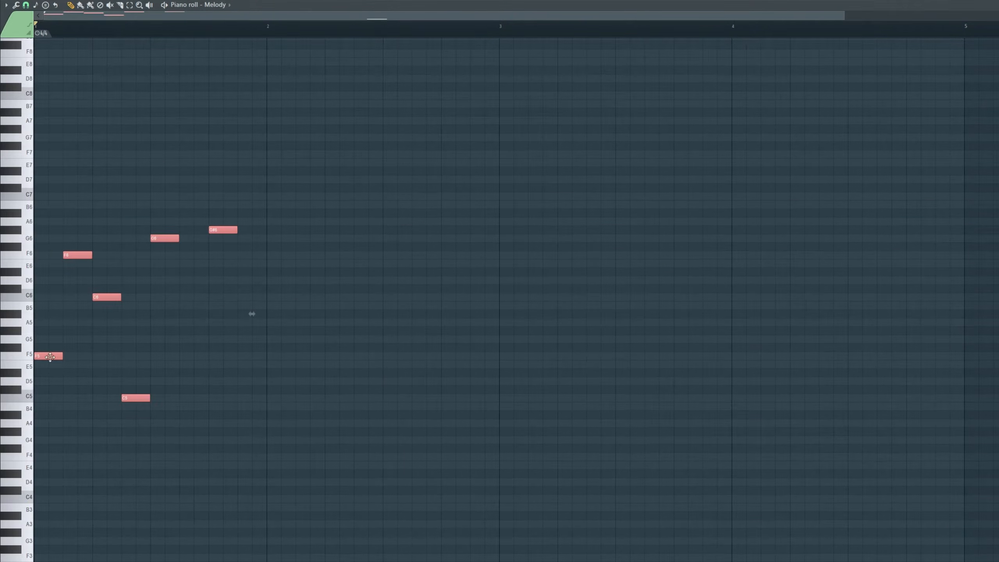
{"action": "left_click_drag", "start_coordinate": [51, 358], "coordinate": [284, 359]}
{"action": "right_click", "coordinate": [142, 540]}
{"action": "key", "text": "space"}
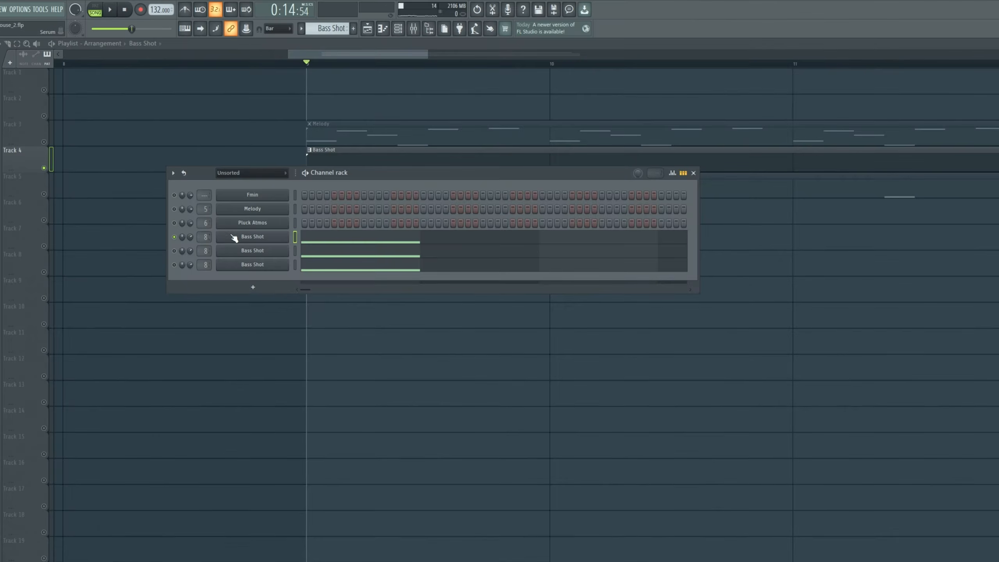
Step: Audition the layered Bass Shot channels and examine their Serum patches
{"action": "left_click", "coordinate": [238, 237]}
{"action": "key", "text": "space"}
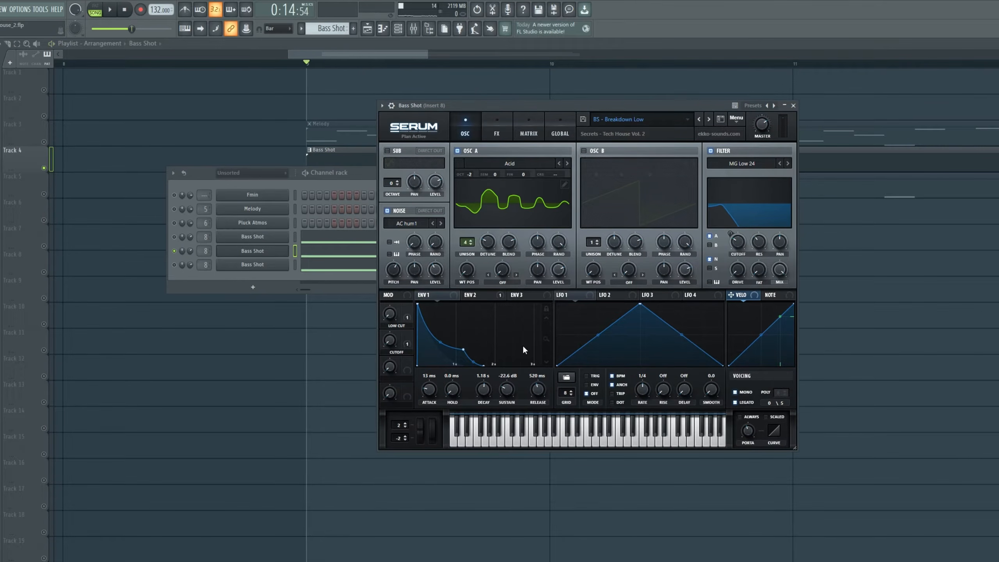
{"action": "key", "text": "space"}
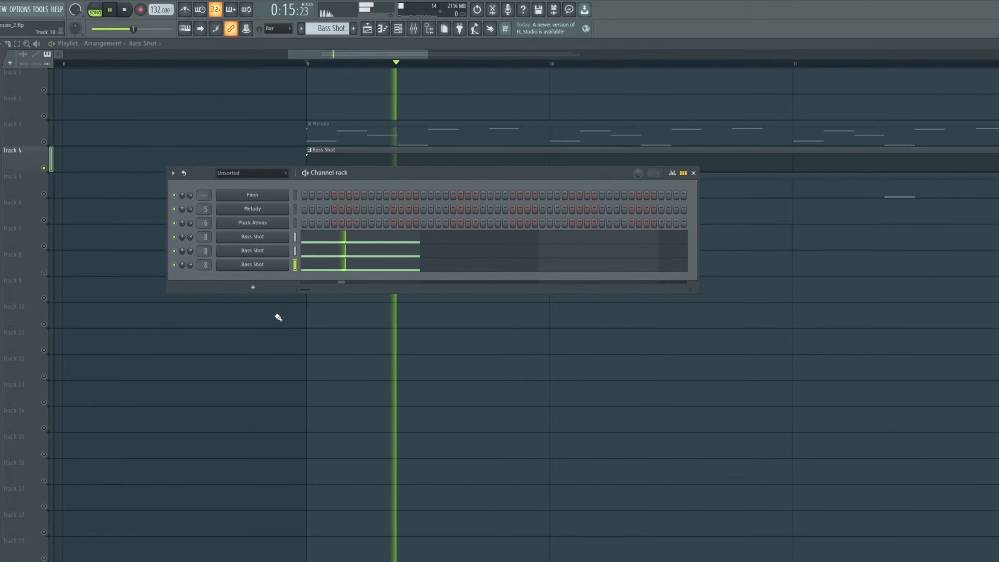
{"action": "key", "text": "space"}
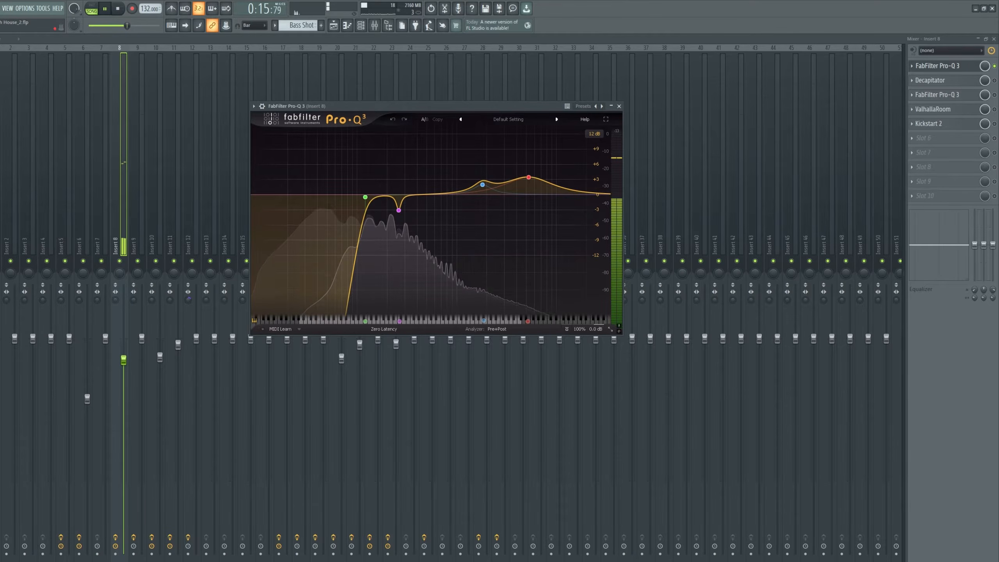
Step: Examine the Bass Shot insert's effects in order: Pro-Q 3, Decapitator, the second Pro-Q 3, ValhallaRoom and Kickstart 2
{"action": "left_click", "coordinate": [971, 66]}
{"action": "left_click", "coordinate": [972, 81]}
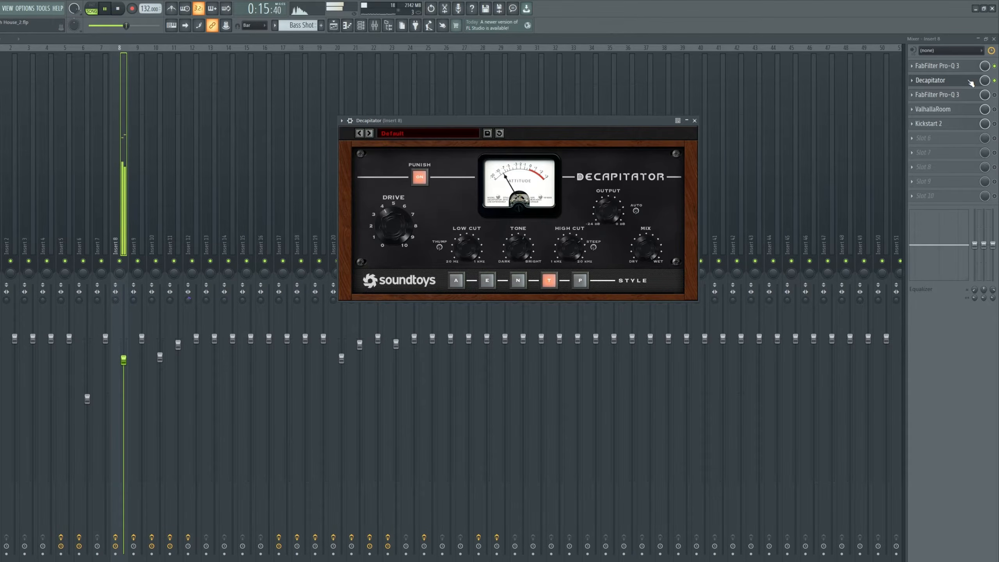
{"action": "left_click", "coordinate": [969, 81]}
{"action": "left_click", "coordinate": [967, 96]}
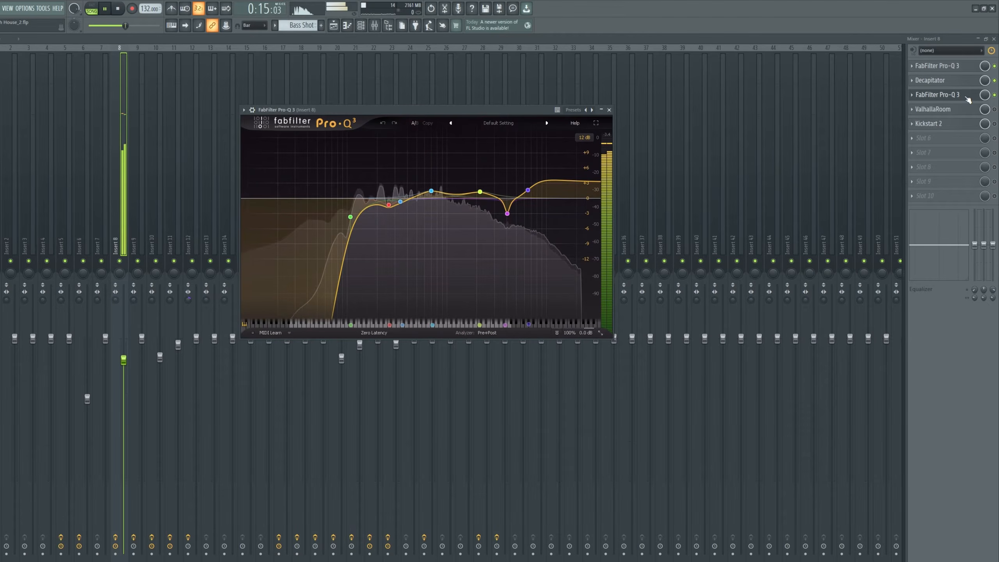
{"action": "left_click", "coordinate": [967, 96]}
{"action": "left_click", "coordinate": [956, 110]}
{"action": "key", "text": "space"}
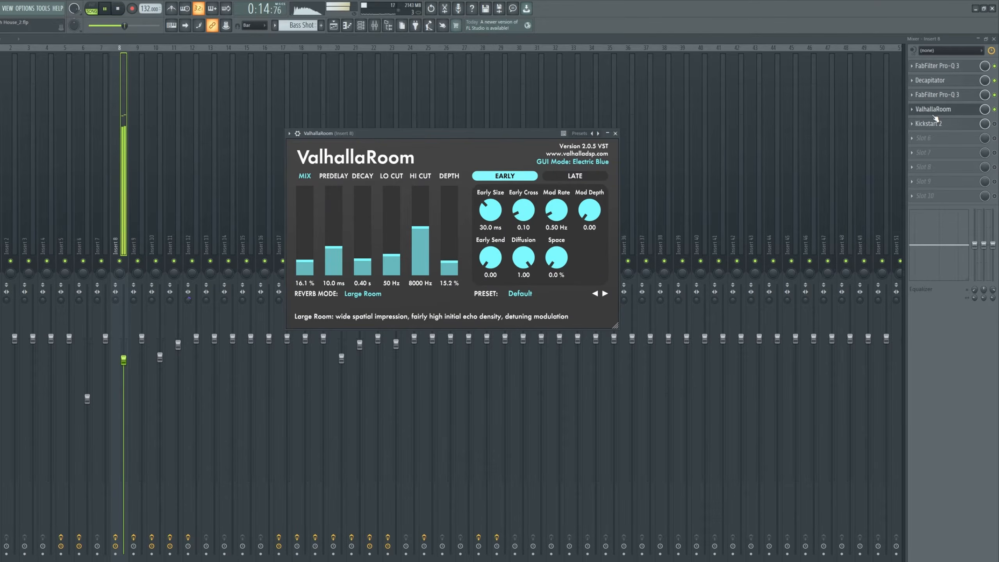
{"action": "left_click", "coordinate": [973, 125]}
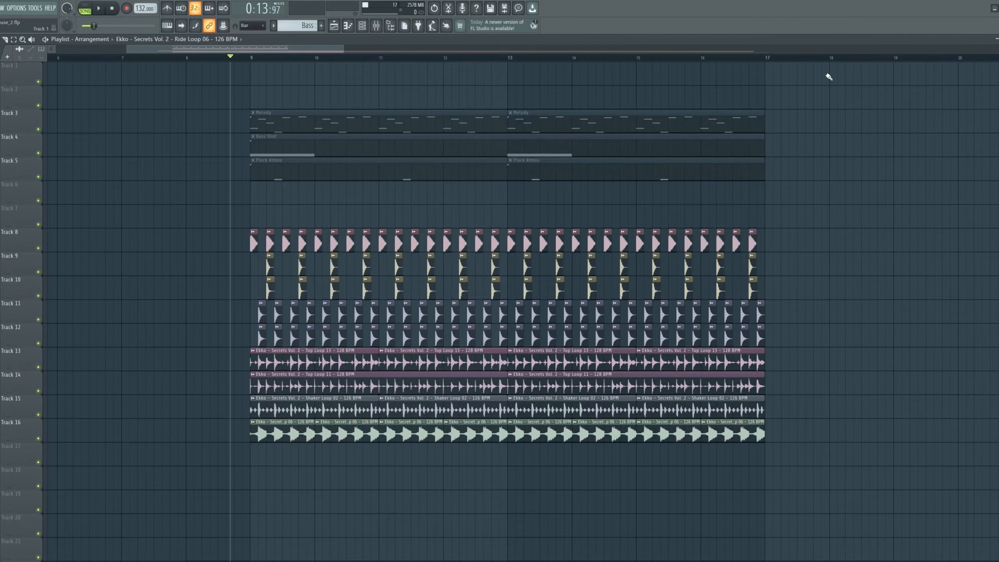
Step: Extend the arrangement past bar 17 with copied drum clips, and duplicate the melody and Bass Shot section that starts there
{"action": "scroll", "coordinate": [843, 55], "scroll_direction": "down", "scroll_amount": 3}
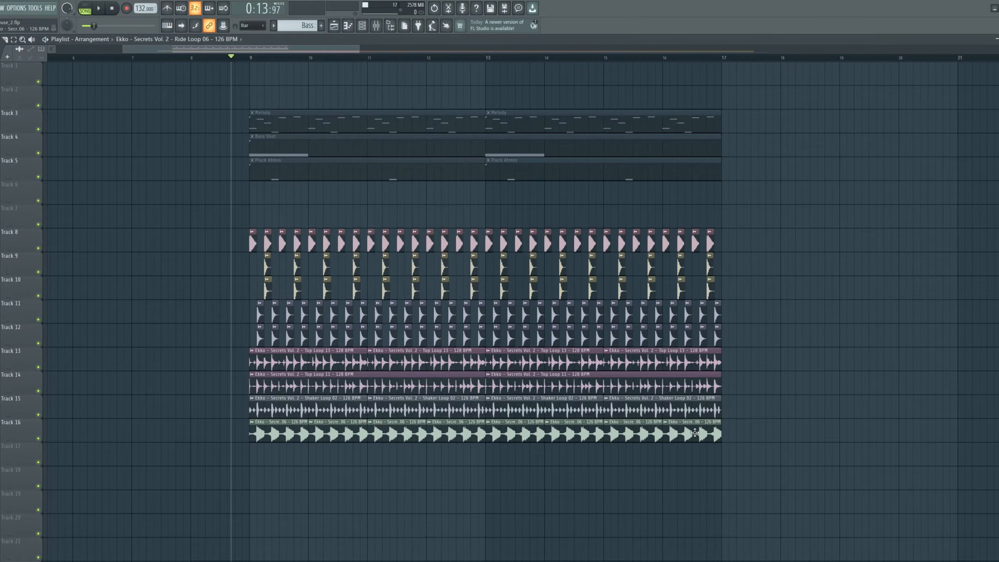
{"action": "mouse_move", "coordinate": [298, 436]}
{"action": "left_mouse_down"}
{"action": "mouse_move", "coordinate": [610, 436]}
{"action": "mouse_move", "coordinate": [777, 408]}
{"action": "mouse_move", "coordinate": [278, 412]}
{"action": "left_mouse_up"}
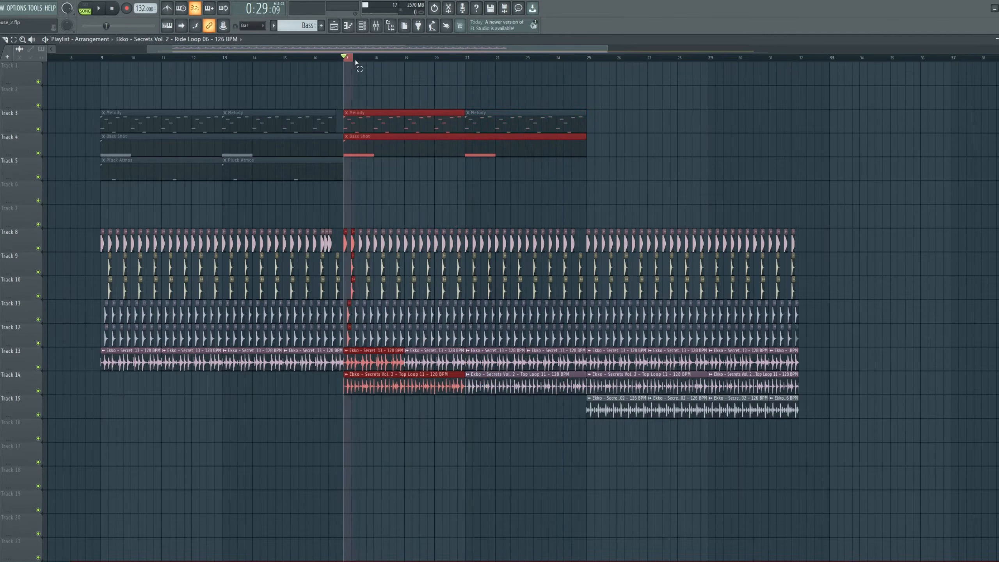
{"action": "left_click_drag", "start_coordinate": [464, 93], "coordinate": [587, 94]}
{"action": "key", "text": "ctrl+b"}
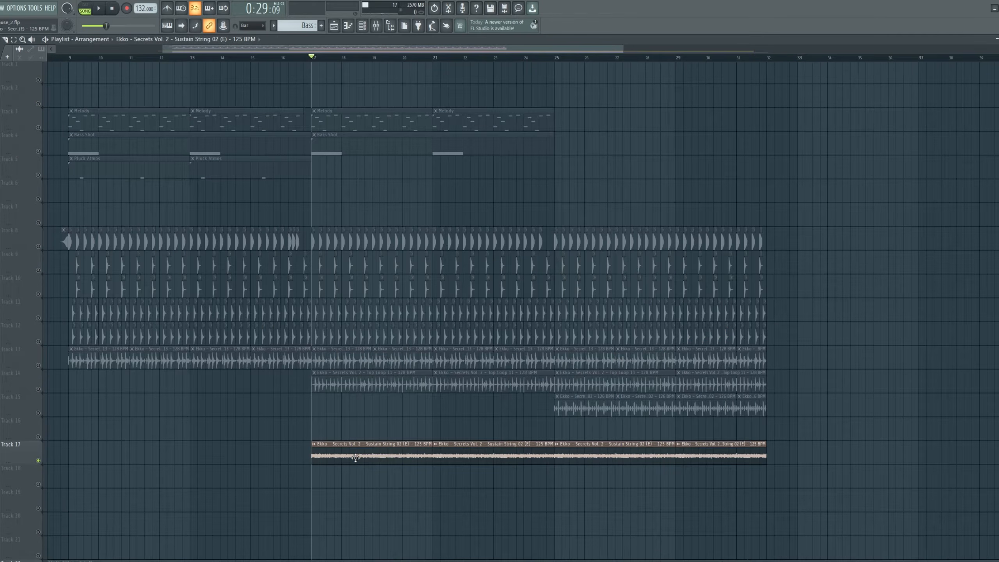
Step: Audition the build-up layers: the Sustain String loop, the kick roll with its low-cut automation, and the chopped melody with the riser
{"action": "double_click", "coordinate": [355, 458]}
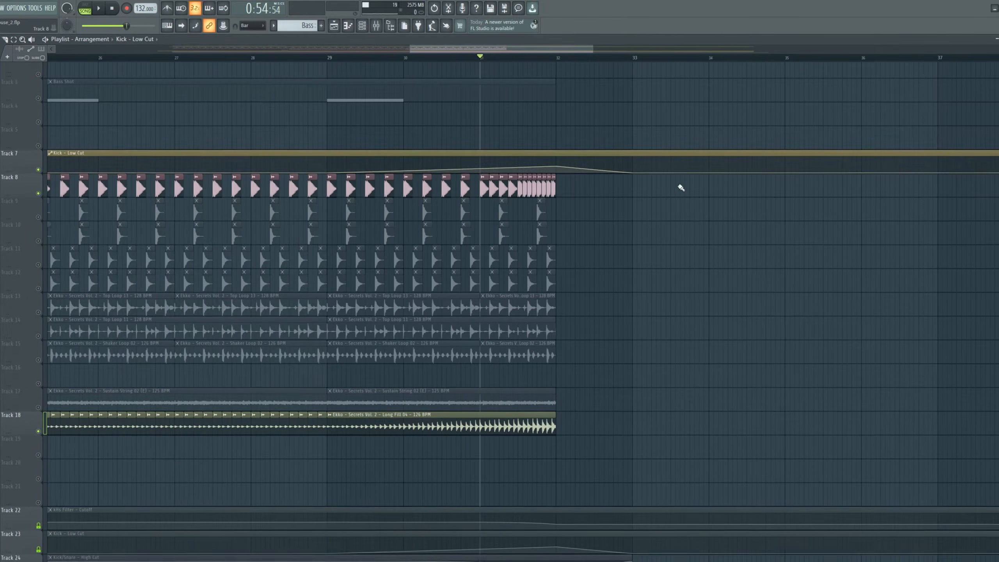
{"action": "left_click", "coordinate": [438, 57]}
{"action": "key", "text": "space"}
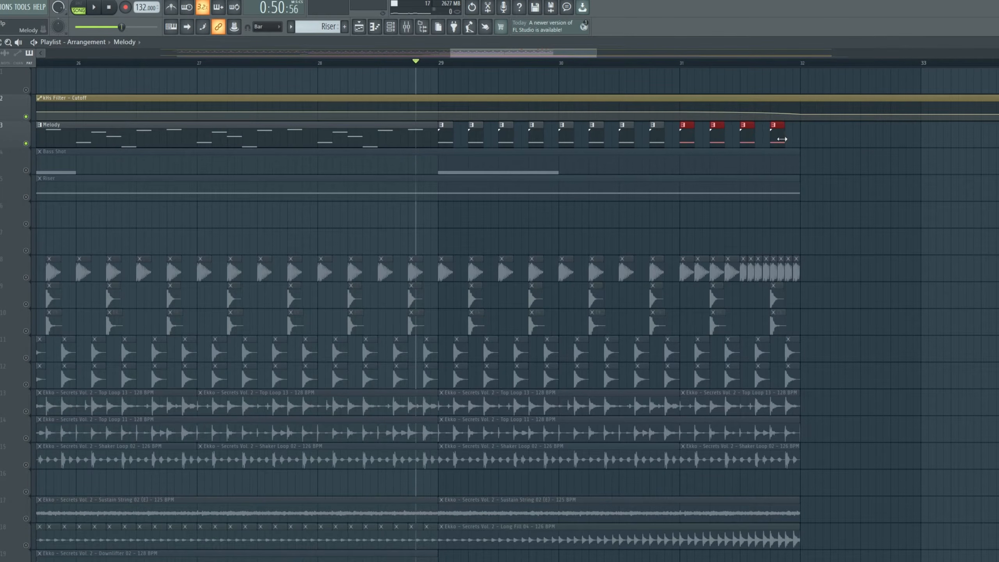
{"action": "scroll", "coordinate": [665, 80], "scroll_direction": "down", "scroll_amount": 3}
{"action": "left_click", "coordinate": [767, 218], "text": "ctrl"}
{"action": "key", "text": "space"}
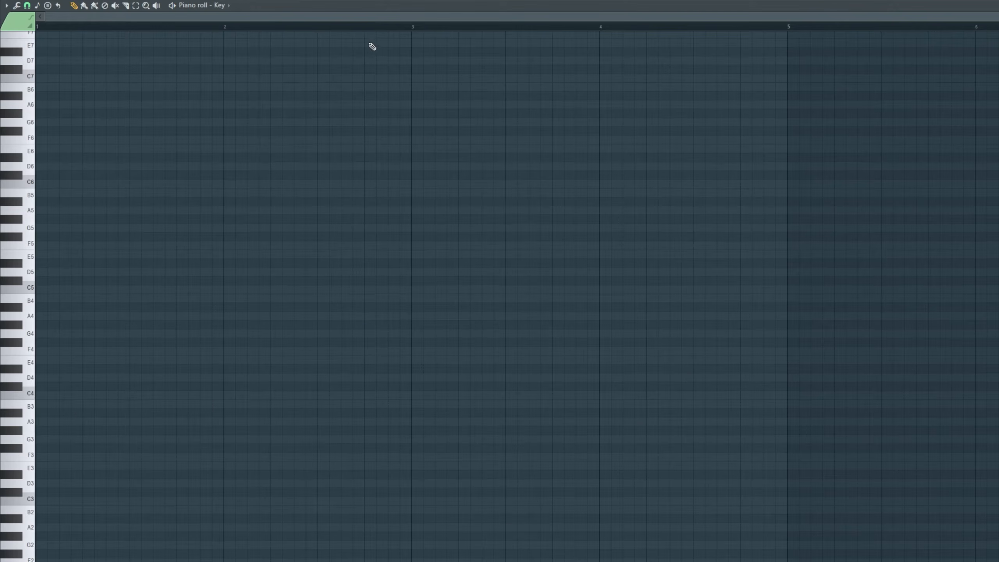
Step: Fill bars 1 and 2 of the Key piano roll with half-beat C5 notes on every beat, and select them all
{"action": "scroll", "coordinate": [366, 28], "scroll_direction": "up", "scroll_amount": 3}
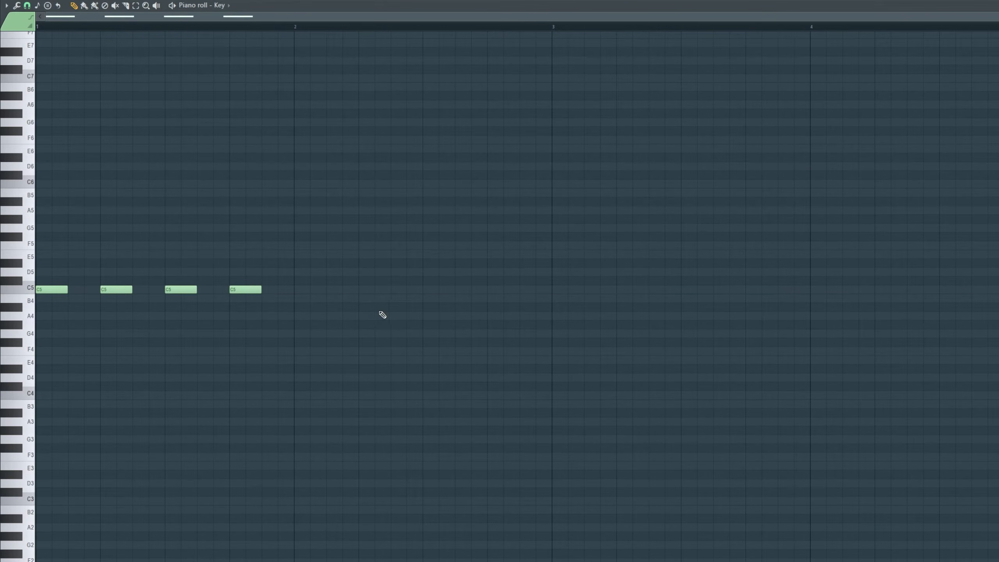
{"action": "left_click", "coordinate": [490, 292]}
{"action": "left_click_drag", "start_coordinate": [587, 364], "coordinate": [36, 269]}
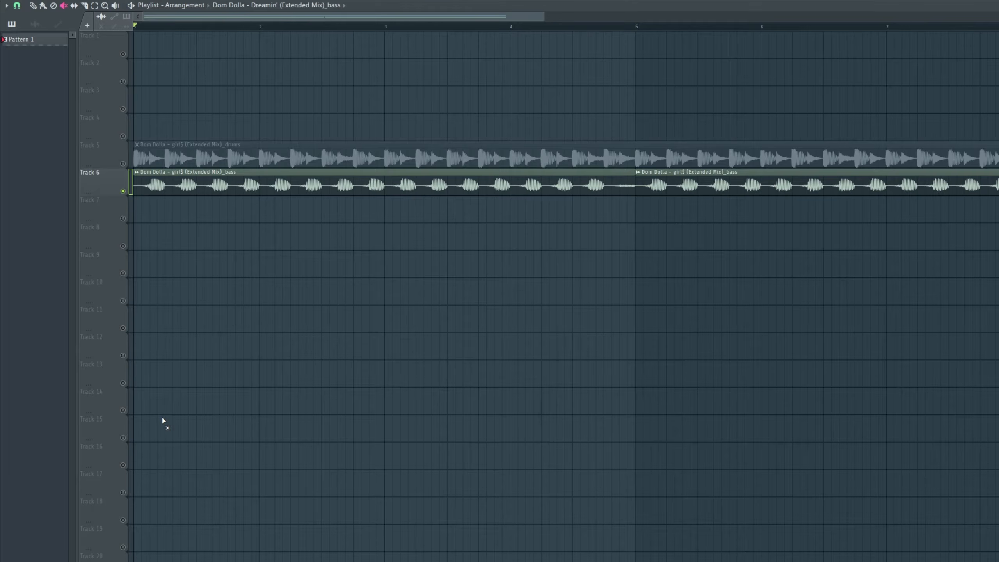
Step: Audition the bass stems of the reference tracks girl$, Saving Up and Dreamin' with their drum stems silenced
{"action": "key", "text": "space"}
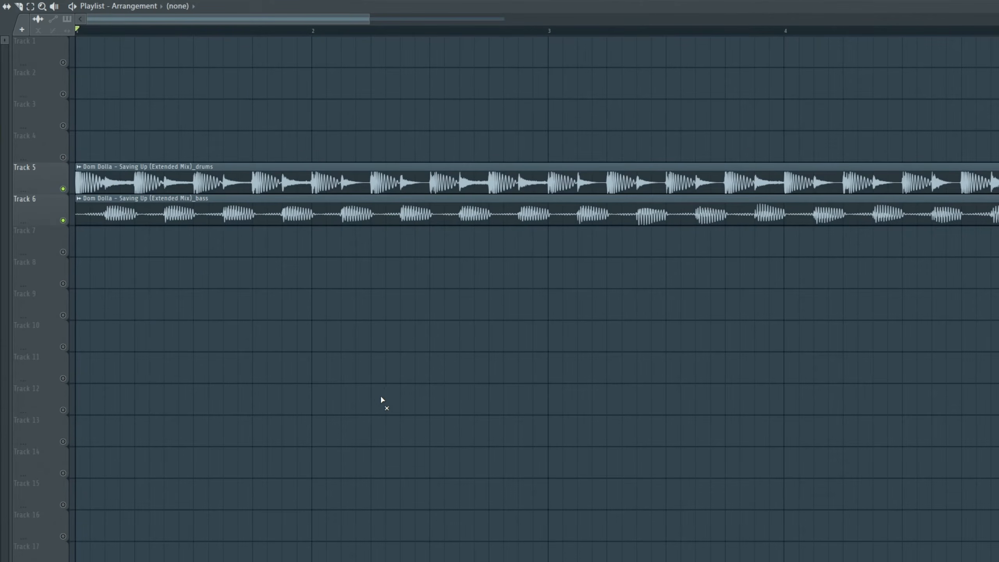
{"action": "left_click", "coordinate": [63, 189]}
{"action": "key", "text": "space"}
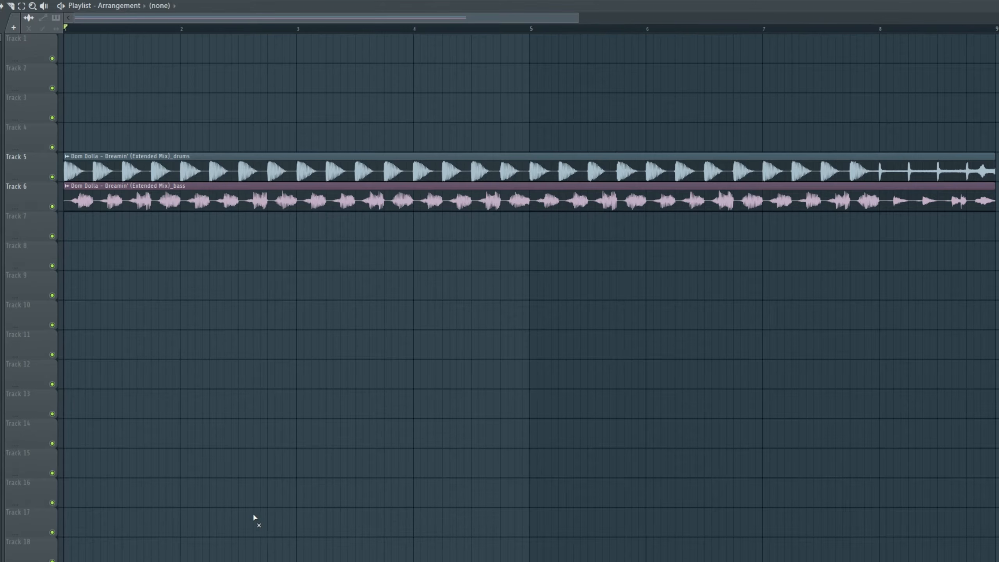
{"action": "right_click", "coordinate": [53, 207]}
{"action": "key", "text": "space"}
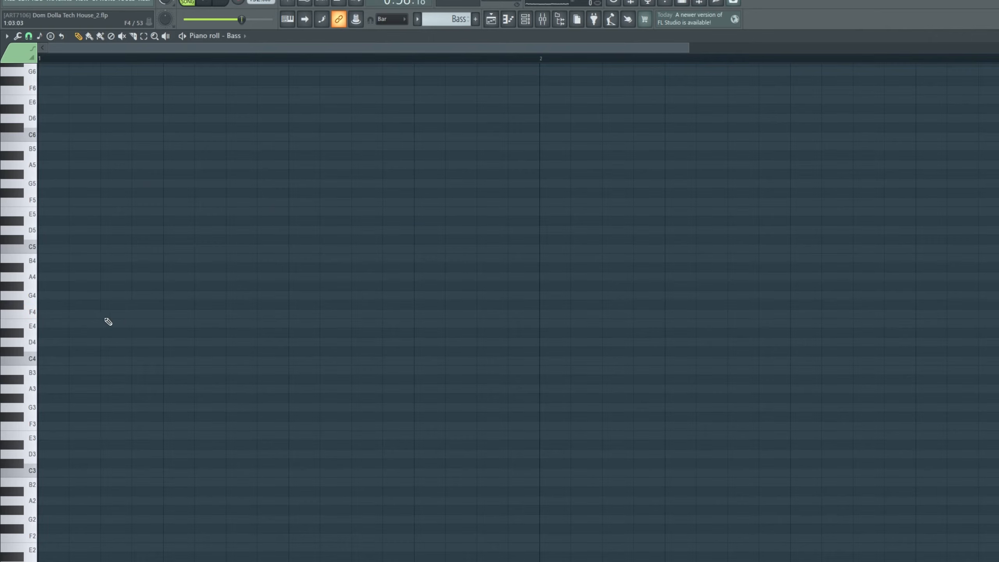
Step: Write a two-bar offbeat bass line on F4, splitting the third offbeat of each bar into a pair of short notes
{"action": "scroll", "coordinate": [302, 210], "scroll_direction": "down", "scroll_amount": 2}
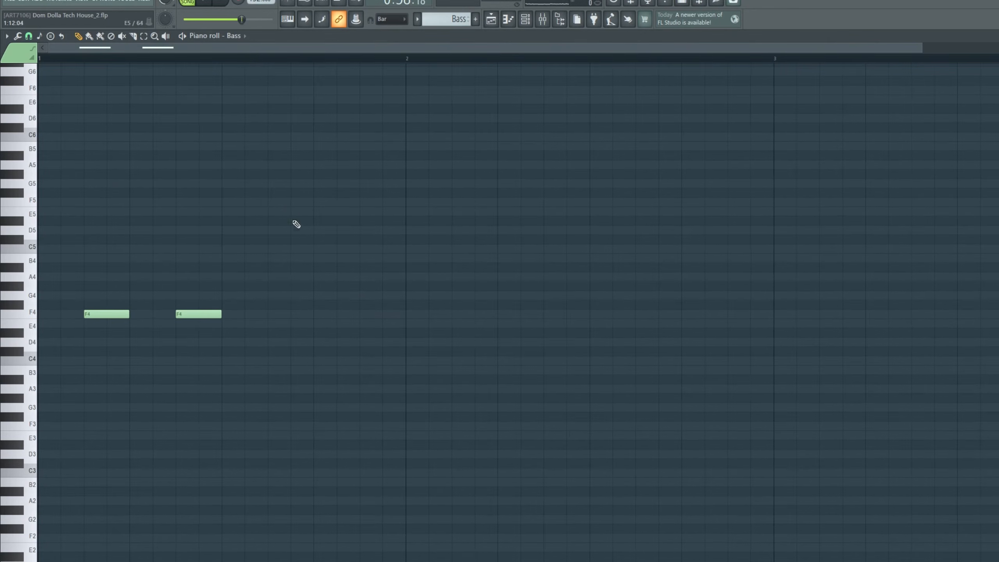
{"action": "scroll", "coordinate": [424, 123], "scroll_direction": "down", "scroll_amount": 2}
{"action": "left_click_drag", "start_coordinate": [234, 315], "coordinate": [213, 317]}
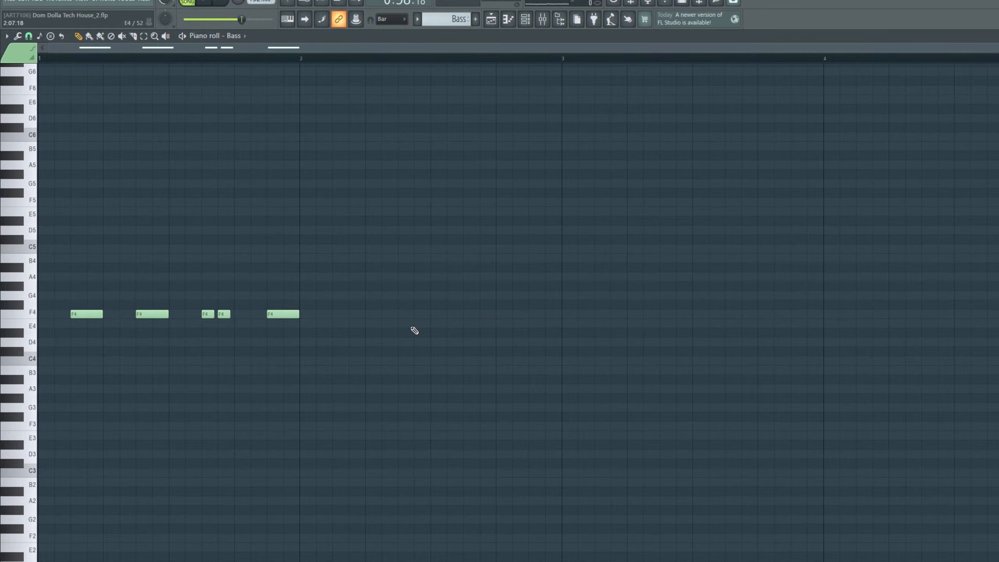
{"action": "key", "text": "space"}
{"action": "left_click_drag", "start_coordinate": [515, 335], "coordinate": [534, 315]}
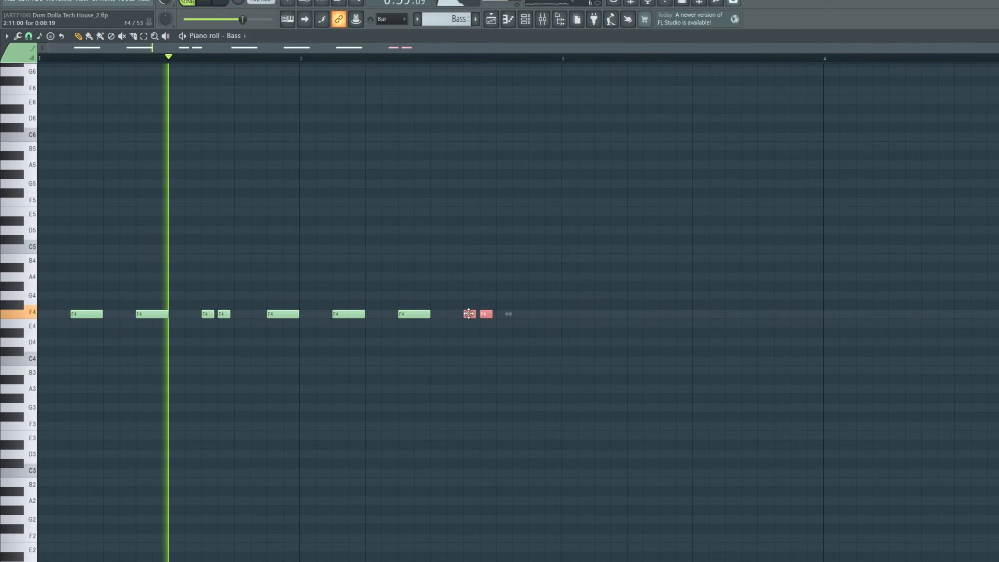
{"action": "left_click", "coordinate": [548, 331], "text": "ctrl"}
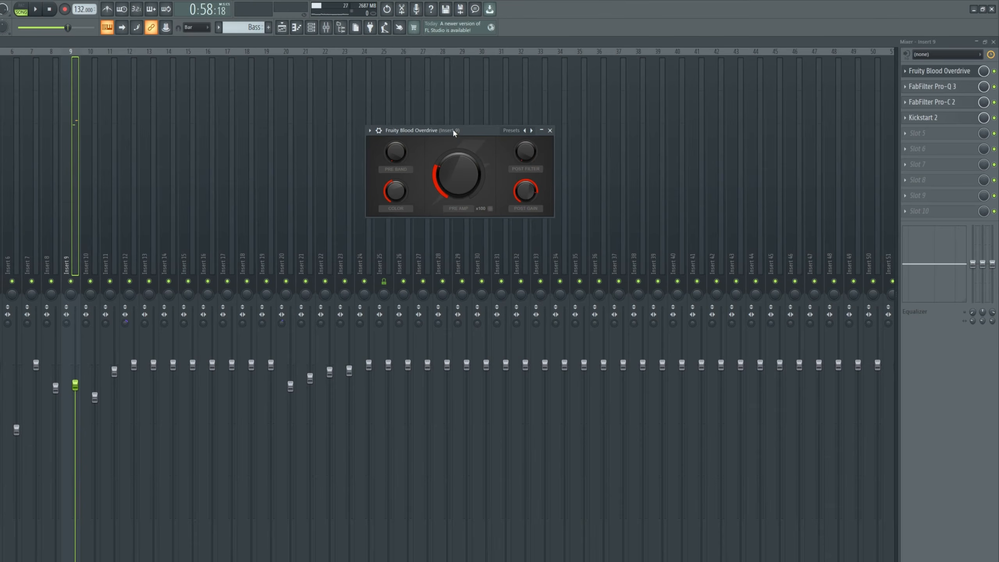
Step: Examine the bass insert's remaining effects in order: FabFilter Pro-Q 3, Pro-C 2 and Kickstart 2
{"action": "left_click", "coordinate": [938, 87]}
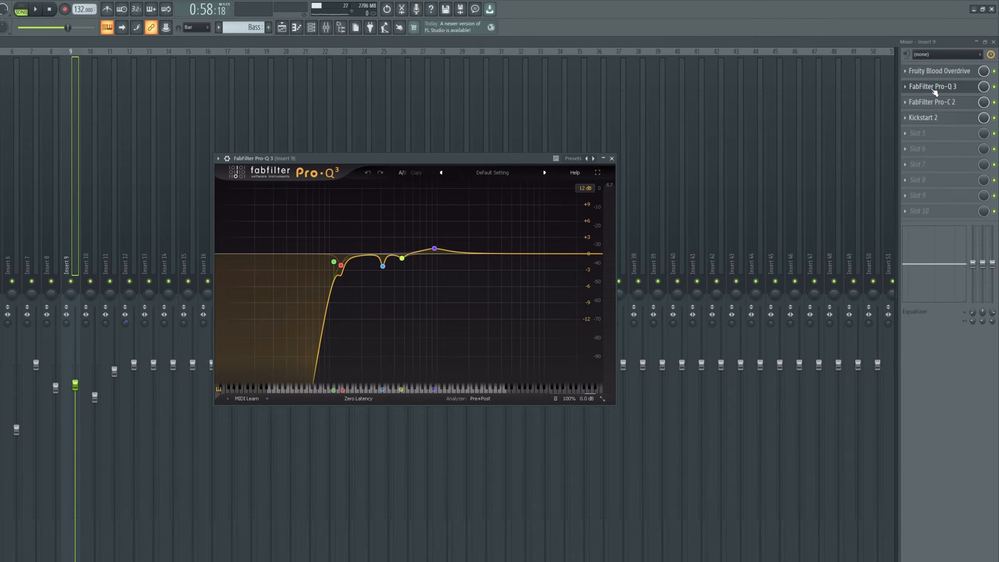
{"action": "left_click", "coordinate": [941, 101]}
{"action": "left_click", "coordinate": [960, 118]}
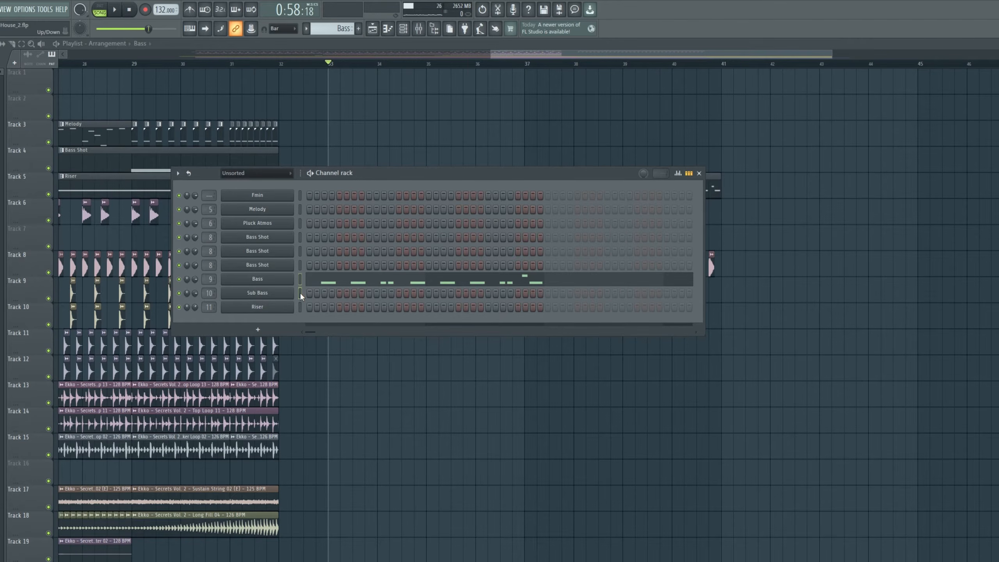
Step: Paste the Bass channel's notes into the Sub Bass channel, and open the Sub Bass instrument to audition it
{"action": "key", "text": "ctrl+v"}
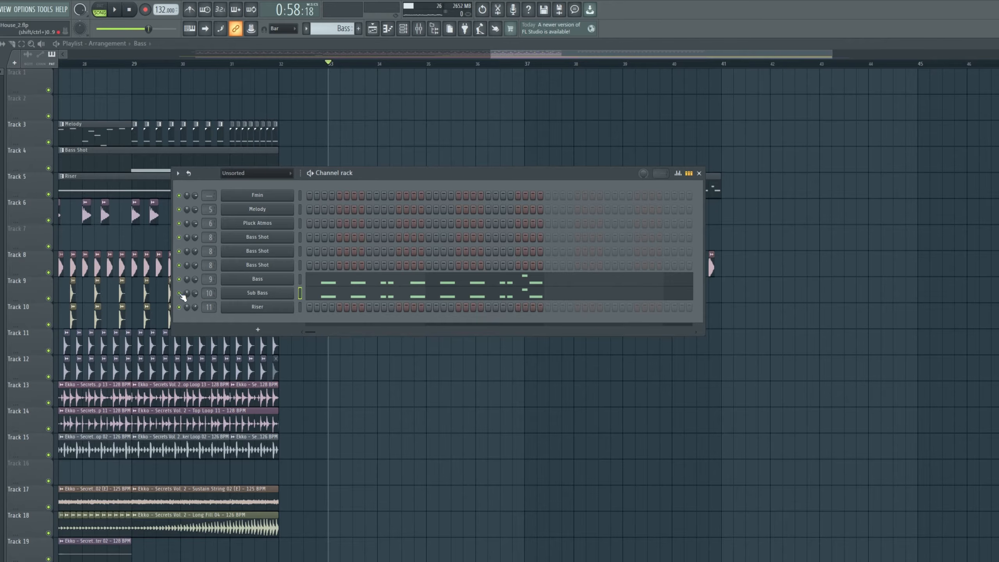
{"action": "left_click", "coordinate": [258, 293]}
{"action": "key", "text": "space"}
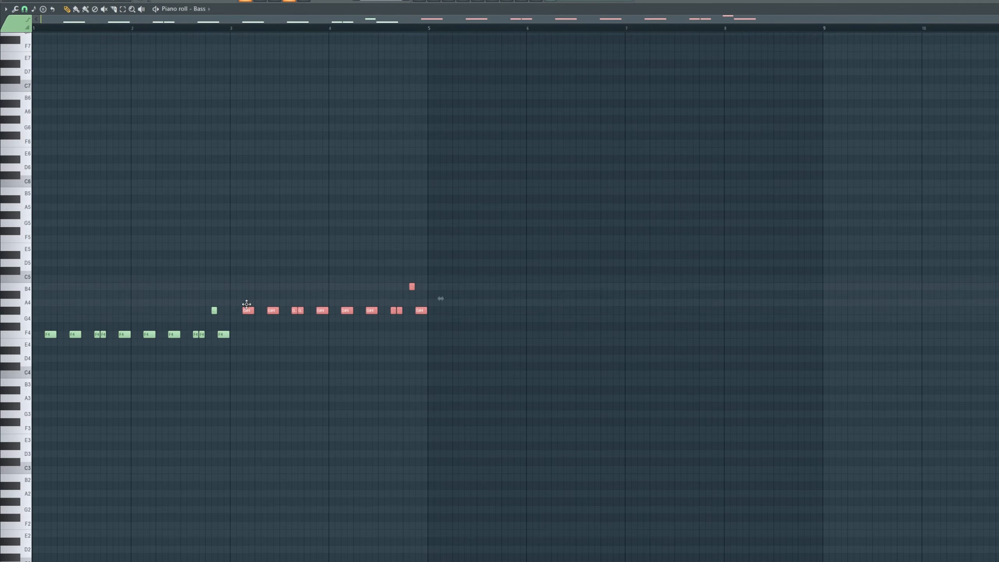
Step: Move the short note near the end of bar 4 to F4, and copy the phrase from bars 3–4 to bars 5–6 on A#4
{"action": "key", "text": "ctrl+d"}
{"action": "scroll", "coordinate": [418, 237], "scroll_direction": "down", "scroll_amount": 2}
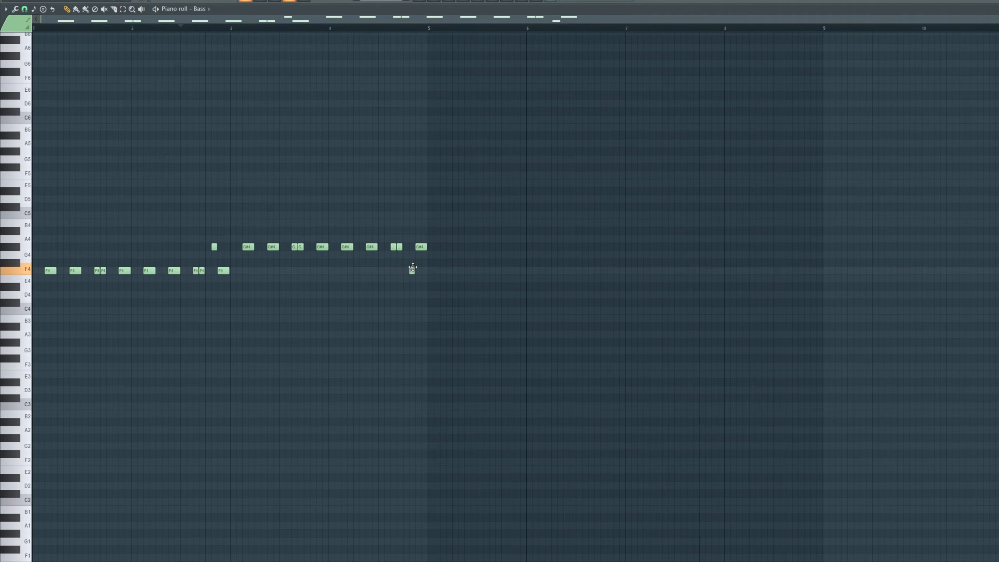
{"action": "left_click_drag", "start_coordinate": [249, 246], "coordinate": [446, 231]}
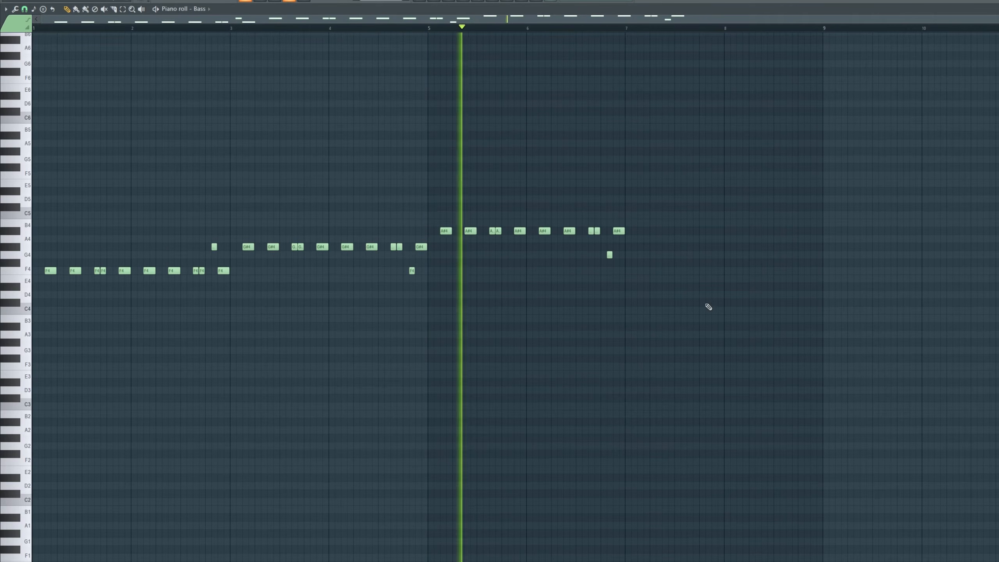
Step: Lower the short note near the end of bar 6 in the bass line
{"action": "left_click_drag", "start_coordinate": [706, 307], "coordinate": [520, 235]}
{"action": "key", "text": "ctrl+d"}
{"action": "left_click_drag", "start_coordinate": [610, 255], "coordinate": [610, 263]}
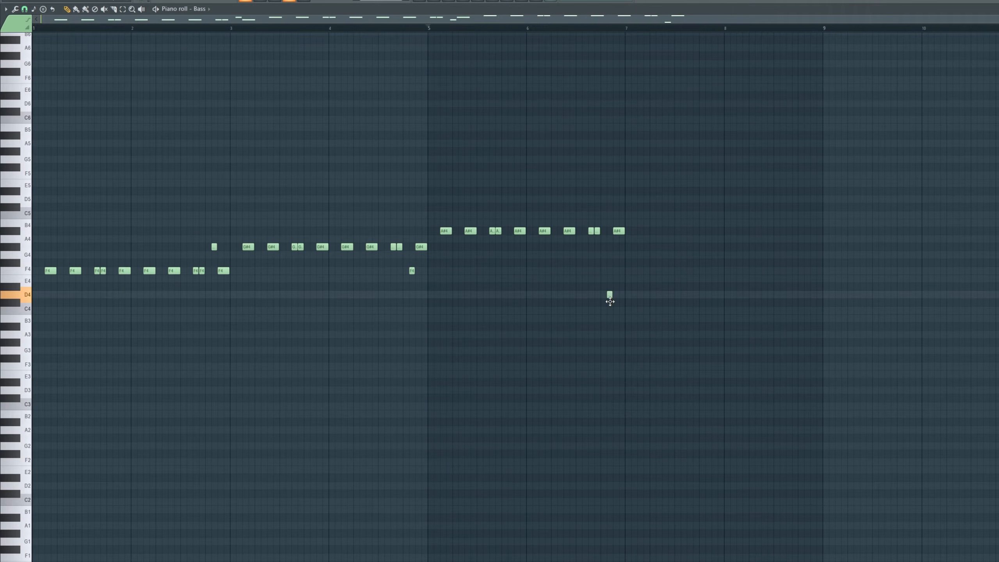
Step: Copy the phrase from bars 5–6 to bars 7–8 on C#4, and raise its short note near the end of bar 8 to F4
{"action": "left_click_drag", "start_coordinate": [723, 322], "coordinate": [450, 219]}
{"action": "key", "text": "space"}
{"action": "left_click_drag", "start_coordinate": [446, 232], "coordinate": [643, 303]}
{"action": "key", "text": "ctrl+d"}
{"action": "left_click_drag", "start_coordinate": [806, 375], "coordinate": [806, 271]}
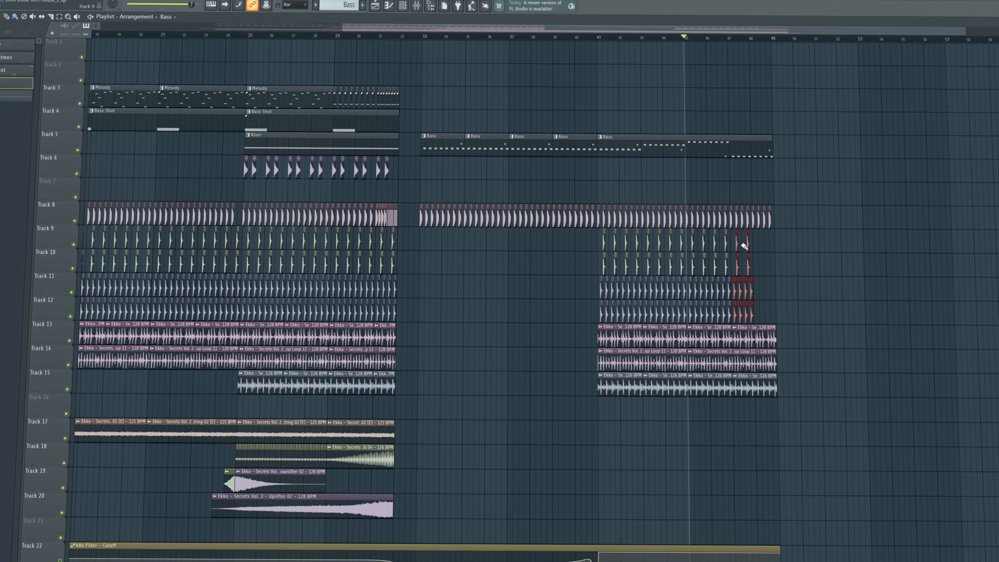
Step: Copy the Track 11 and 12 percussion back to bars 33–41, and copy the Bass Shot clip to bars 33 and 41
{"action": "left_click_drag", "start_coordinate": [795, 311], "coordinate": [538, 286]}
{"action": "left_click_drag", "start_coordinate": [601, 289], "coordinate": [423, 289]}
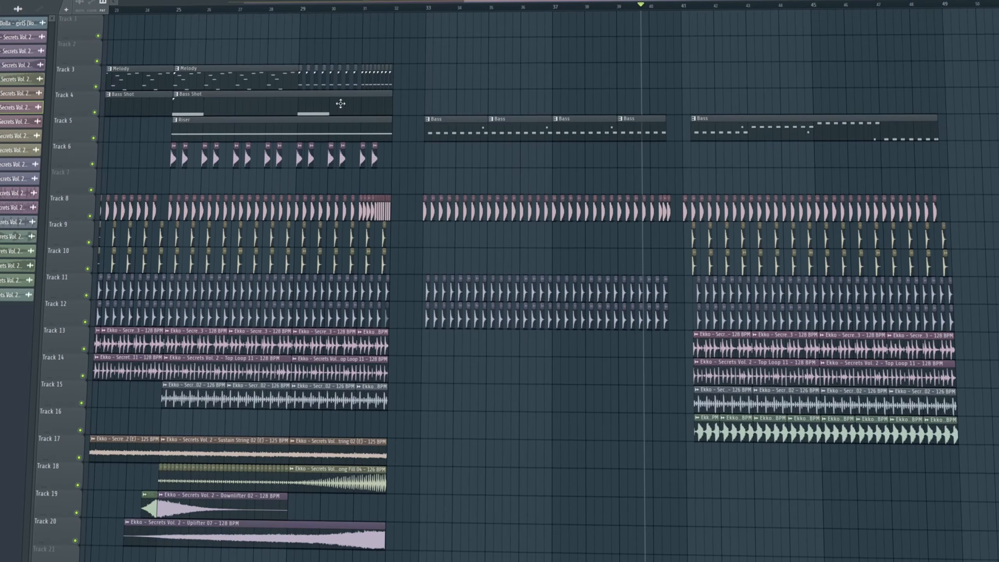
{"action": "left_click_drag", "start_coordinate": [339, 102], "coordinate": [590, 96]}
{"action": "left_click_drag", "start_coordinate": [548, 96], "coordinate": [807, 92]}
Step: Place the impact sample on Track 19 at the end of the second drop section
{"action": "scroll", "coordinate": [769, 167], "scroll_direction": "down", "scroll_amount": 2}
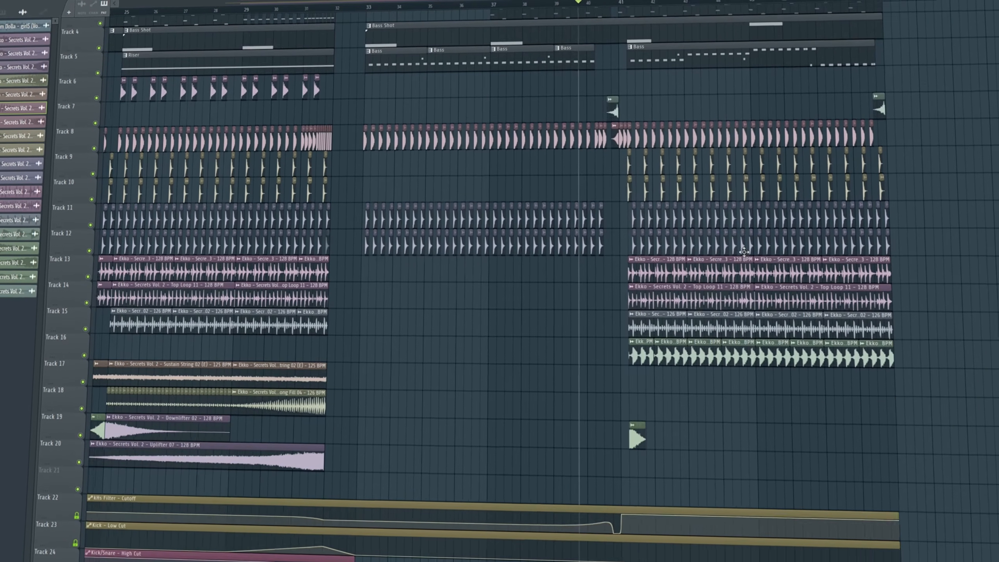
{"action": "left_click", "coordinate": [870, 413]}
{"action": "scroll", "coordinate": [526, 384], "scroll_direction": "down", "scroll_amount": 2}
{"action": "scroll", "coordinate": [525, 384], "scroll_direction": "right", "scroll_amount": 2}
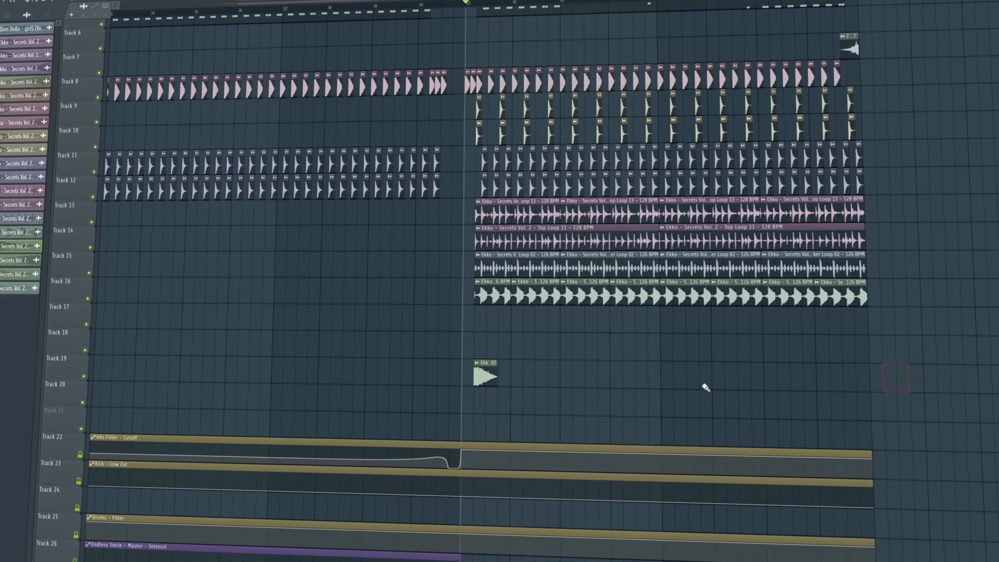
{"action": "left_click", "coordinate": [894, 381]}
{"action": "left_click_drag", "start_coordinate": [207, 315], "coordinate": [637, 315]}
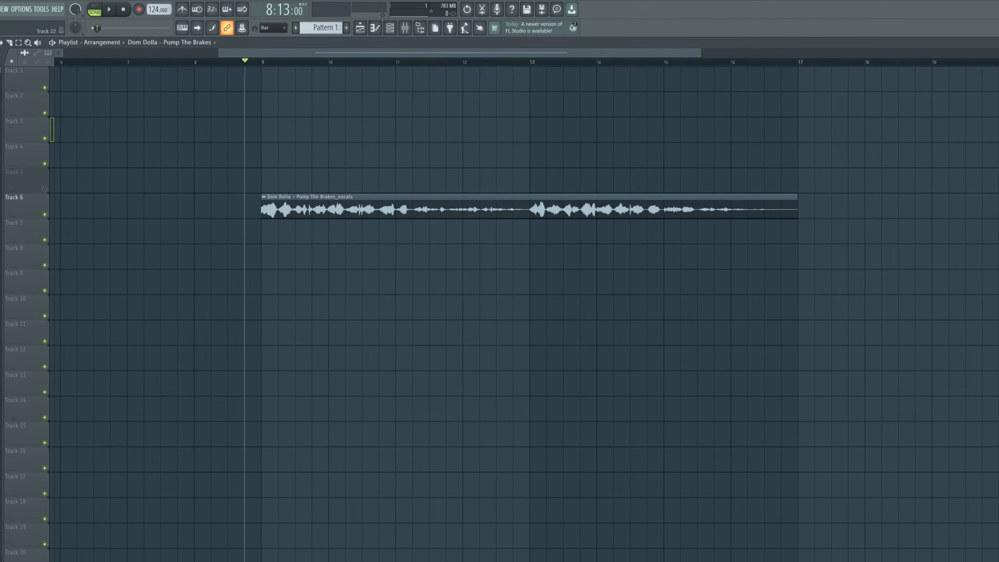
Step: Audition the Pump The Brakes vocal stem and the Welcome To The Underground vocal loop
{"action": "key", "text": "space"}
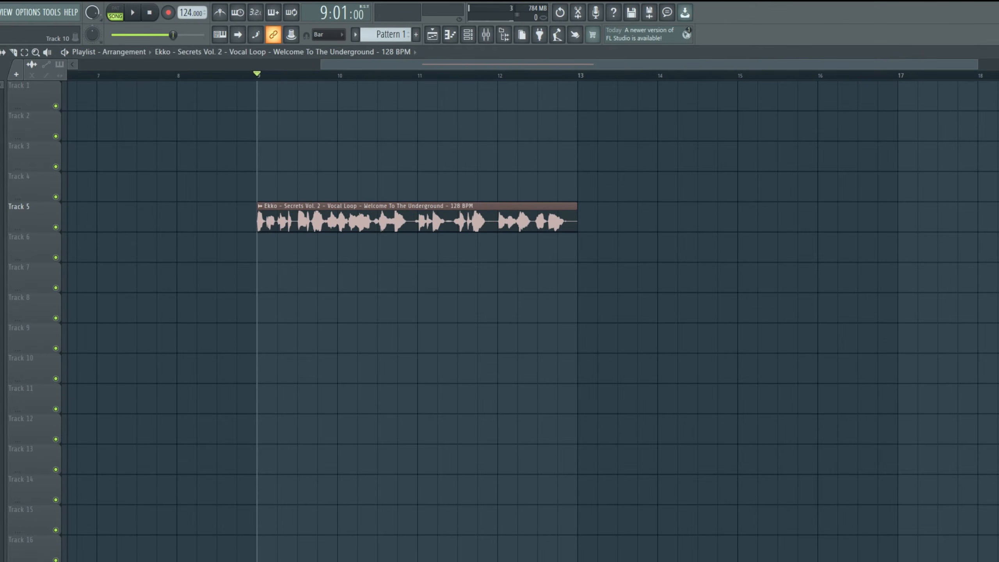
{"action": "key", "text": "space"}
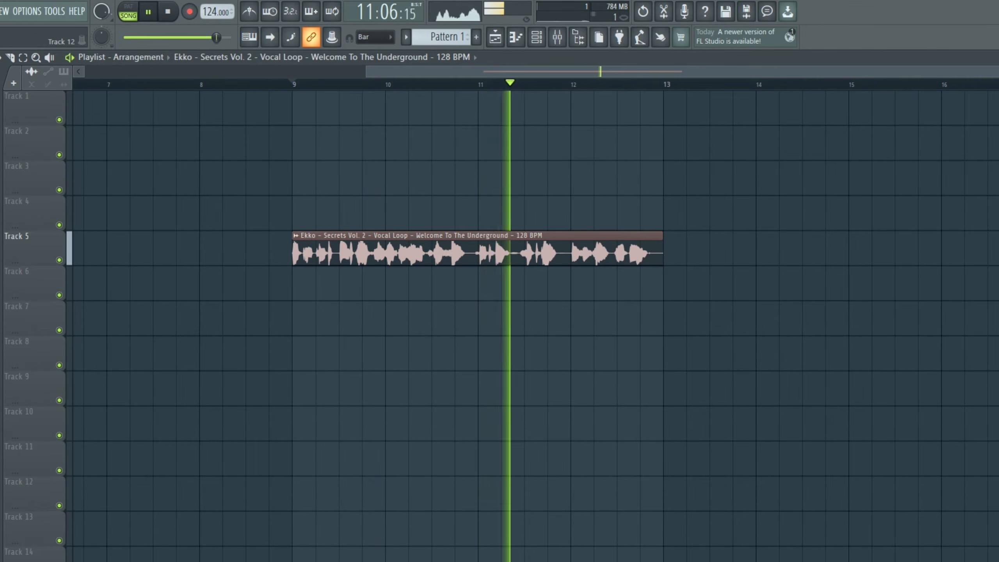
{"action": "key", "text": "space"}
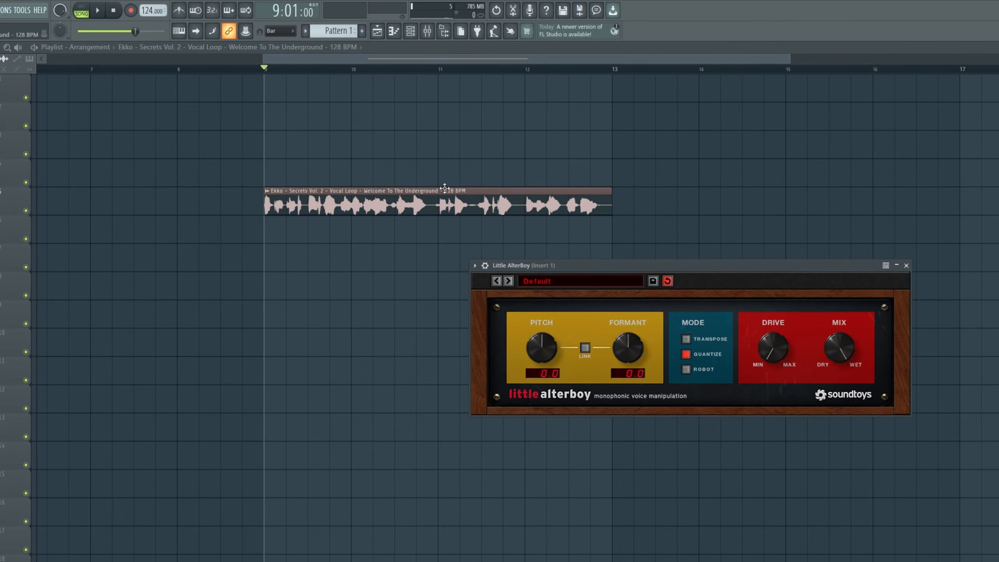
Step: While the vocal loop plays, adjust Little AlterBoy's Pitch to -6.0 and Formant to 3.5, and keep fine-tuning both
{"action": "key", "text": "space"}
{"action": "left_click_drag", "start_coordinate": [544, 341], "coordinate": [535, 365]}
{"action": "left_click_drag", "start_coordinate": [622, 359], "coordinate": [629, 338]}
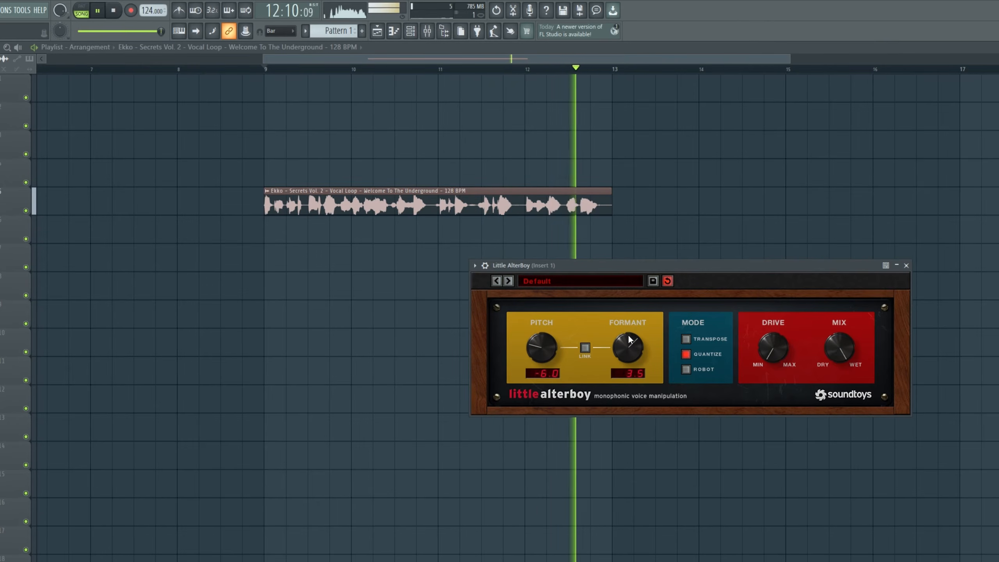
{"action": "left_click_drag", "start_coordinate": [536, 362], "coordinate": [521, 390]}
{"action": "mouse_move", "coordinate": [639, 345]}
{"action": "left_mouse_down"}
{"action": "mouse_move", "coordinate": [619, 369]}
{"action": "mouse_move", "coordinate": [632, 347]}
{"action": "left_mouse_up"}
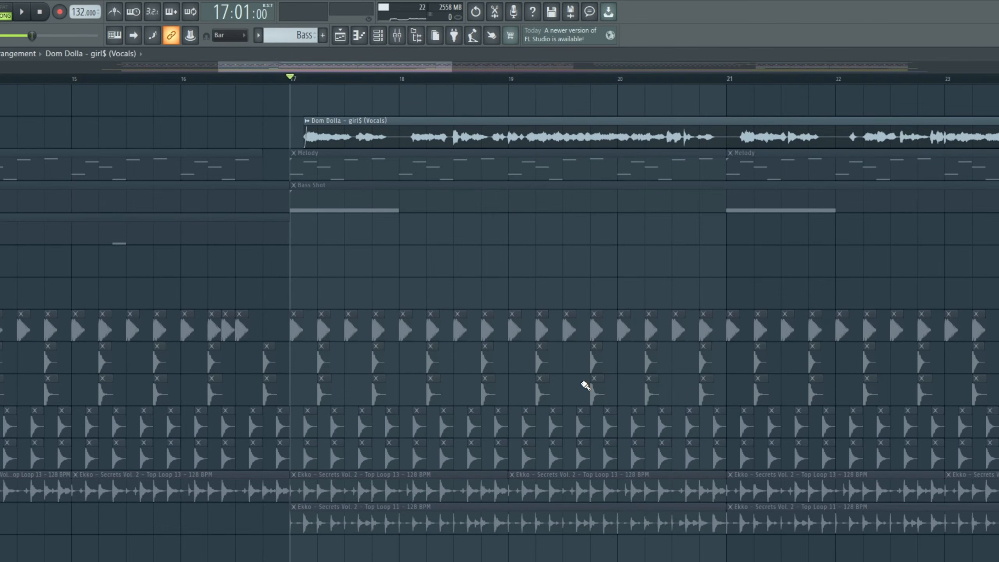
Step: Play the girl$ vocals from bar 17, close the clip's channel settings, and listen to them again
{"action": "key", "text": "space"}
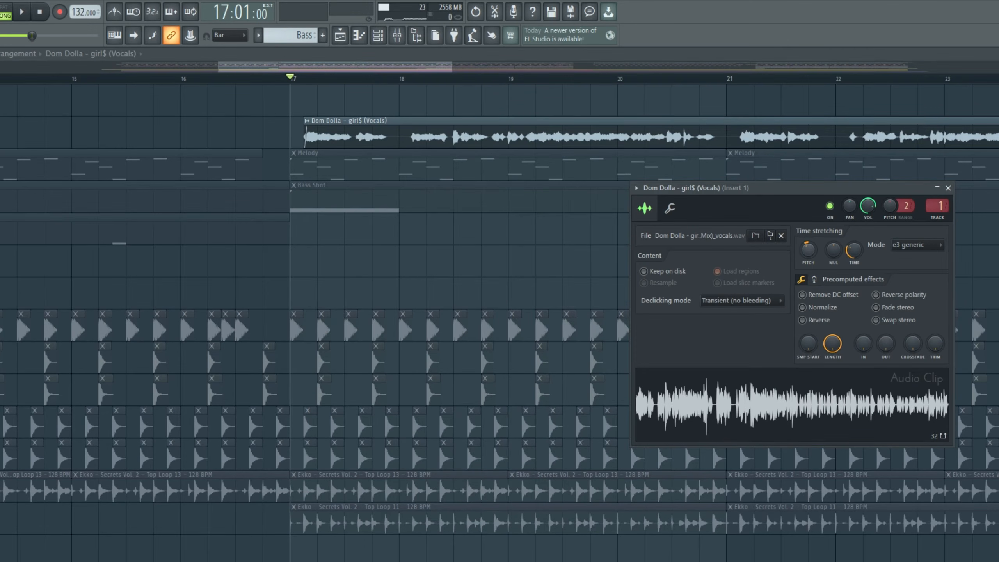
{"action": "key", "text": "Escape"}
{"action": "key", "text": "space"}
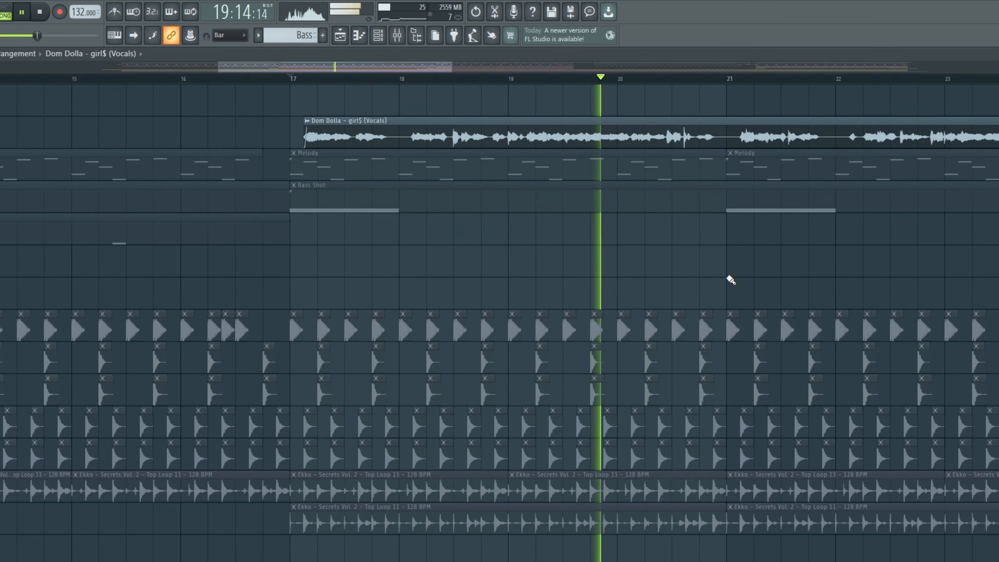
{"action": "key", "text": "space"}
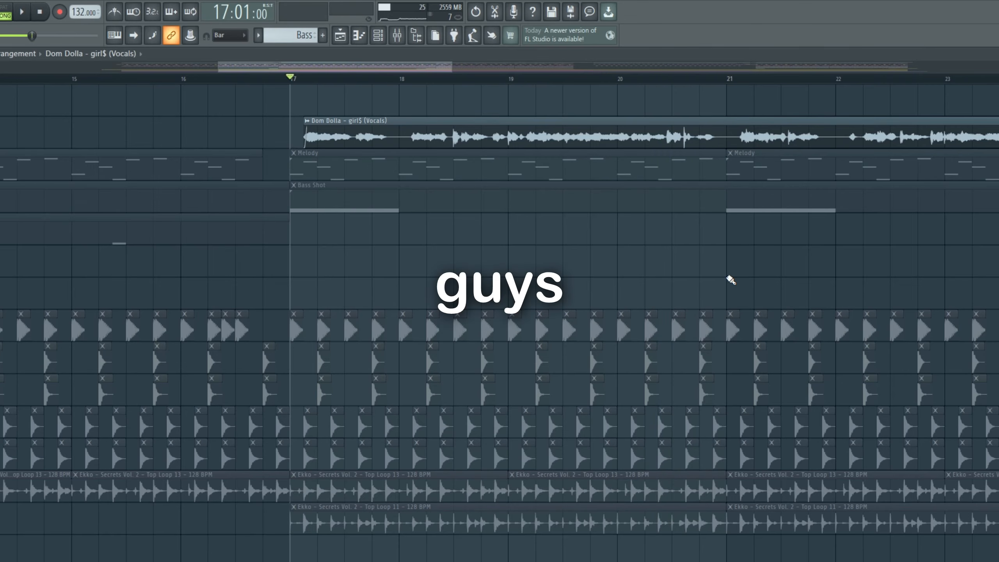